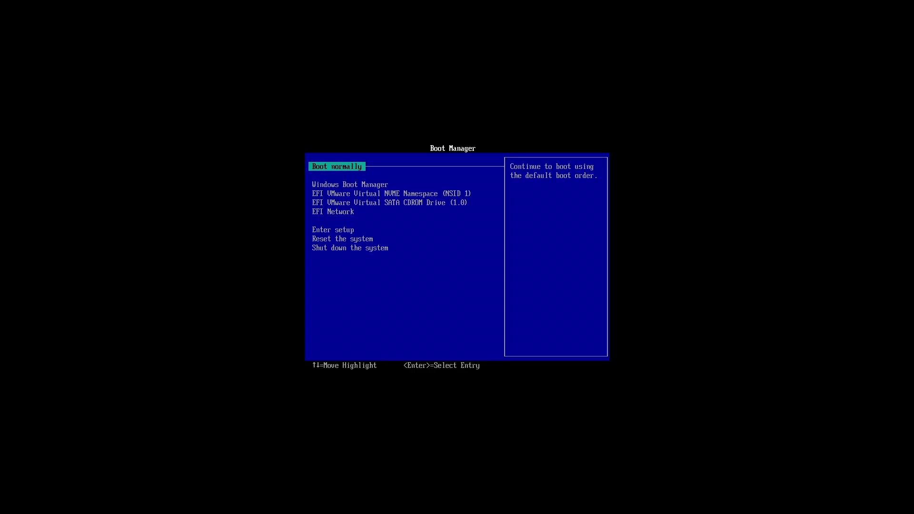
Boot the machine from the EFI VMware Virtual SATA CDROM Drive (1.0)
{"action": "key", "text": "Down"}
{"action": "key", "text": "Down"}
{"action": "key", "text": "Down"}
{"action": "key", "text": "Return"}
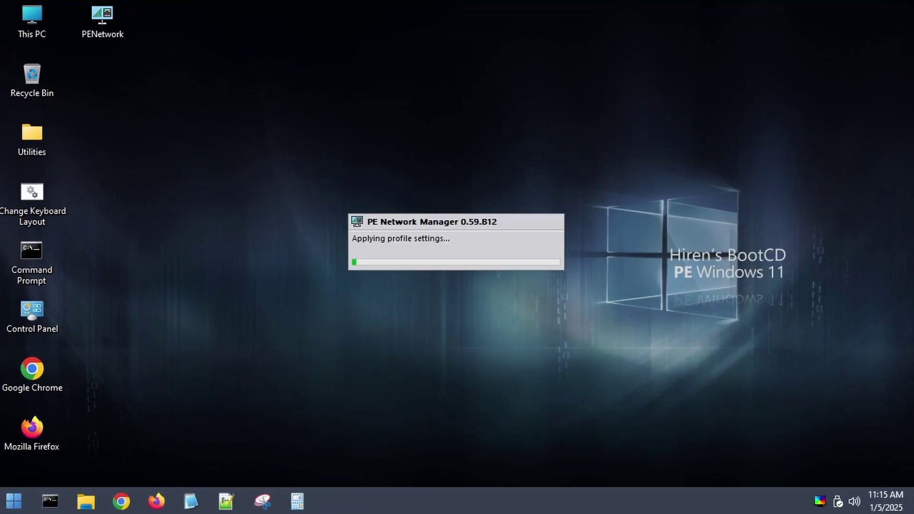
Open two File Explorer windows and open the UWP 8.1 folder on Local Disk (C:) in one of them
{"action": "left_click", "coordinate": [86, 501]}
{"action": "right_click", "coordinate": [87, 501]}
{"action": "left_click", "coordinate": [104, 451]}
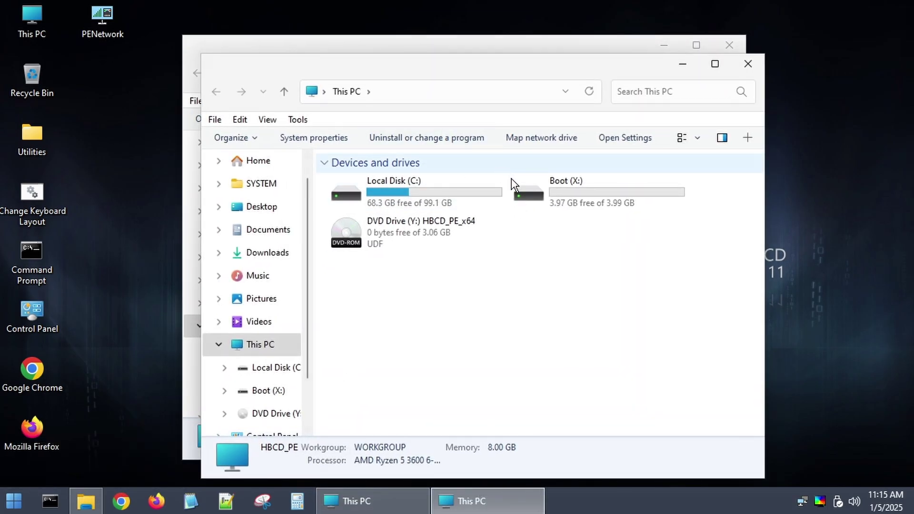
{"action": "double_click", "coordinate": [419, 191]}
{"action": "scroll", "coordinate": [381, 333], "scroll_direction": "down", "scroll_amount": 1}
{"action": "double_click", "coordinate": [367, 329]}
Arrange the two Explorer windows side by side, with This PC on the left and UWP 8.1 on the right
{"action": "left_click_drag", "start_coordinate": [424, 76], "coordinate": [704, 176]}
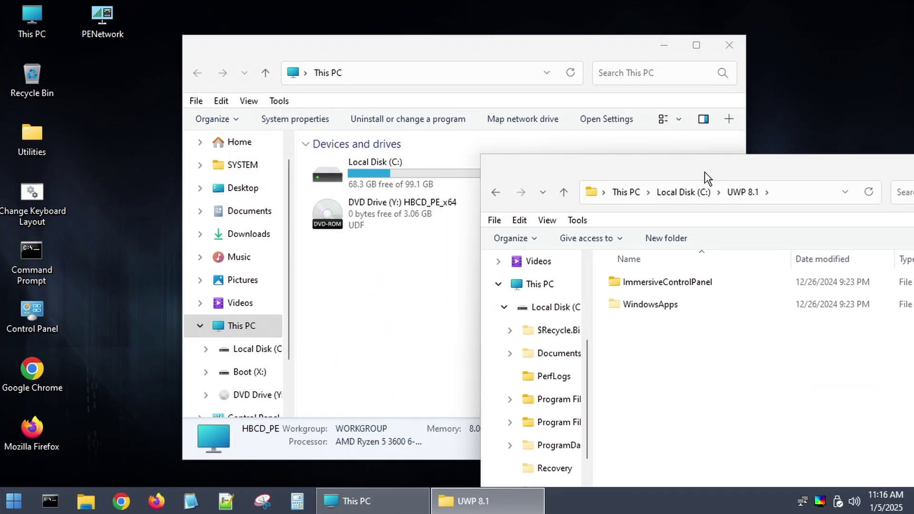
{"action": "left_click", "coordinate": [380, 75]}
{"action": "key", "text": "super+Left"}
{"action": "left_click", "coordinate": [567, 173]}
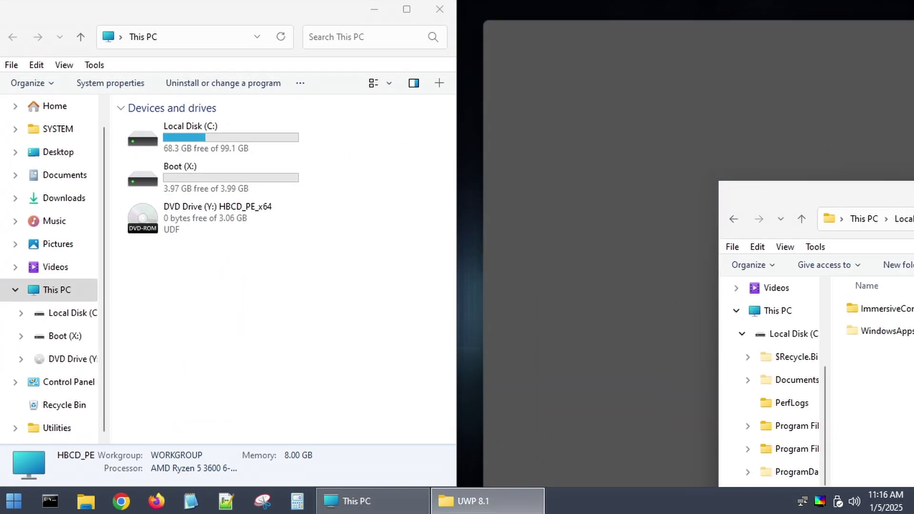
Permanently delete the WindowsApps folder in C:\Program Files and move the WindowsApps folder from UWP 8.1 there
{"action": "double_click", "coordinate": [256, 146]}
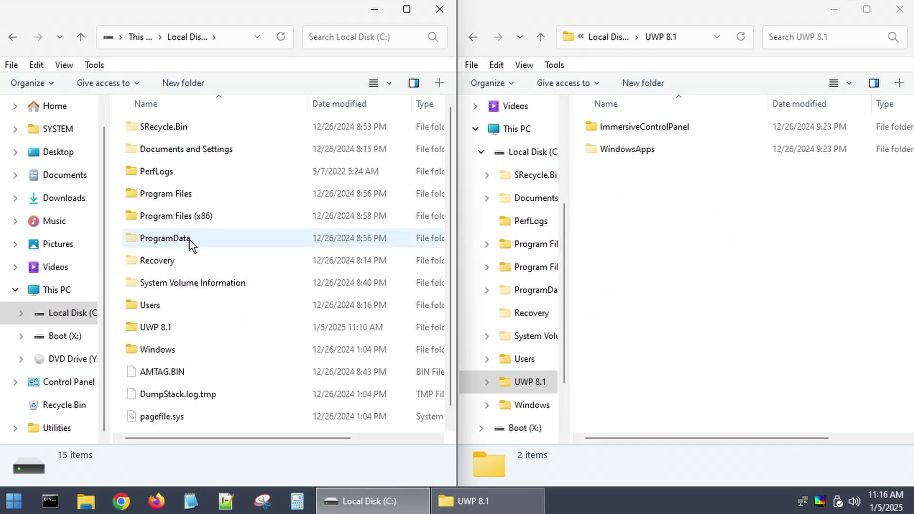
{"action": "double_click", "coordinate": [190, 196]}
{"action": "scroll", "coordinate": [209, 252], "scroll_direction": "down", "scroll_amount": 3}
{"action": "left_click", "coordinate": [215, 379]}
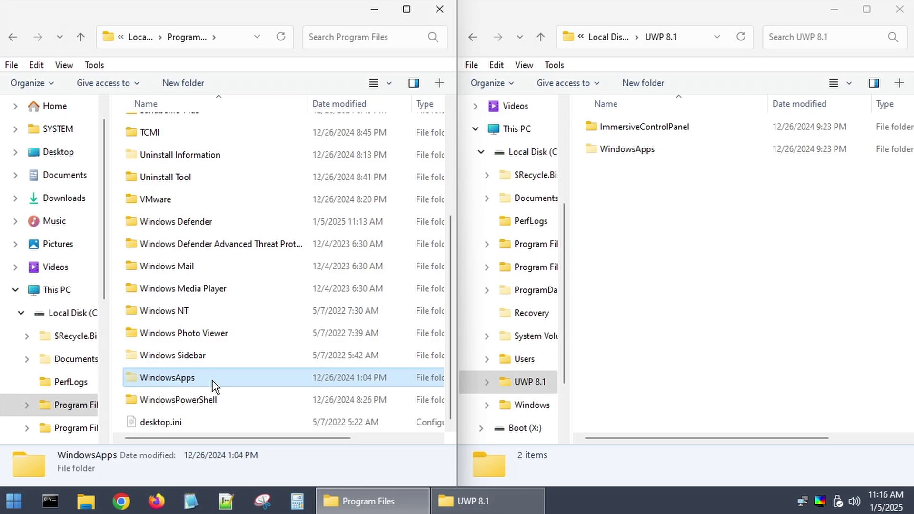
{"action": "key", "text": "shift+Delete"}
{"action": "key", "text": "Return"}
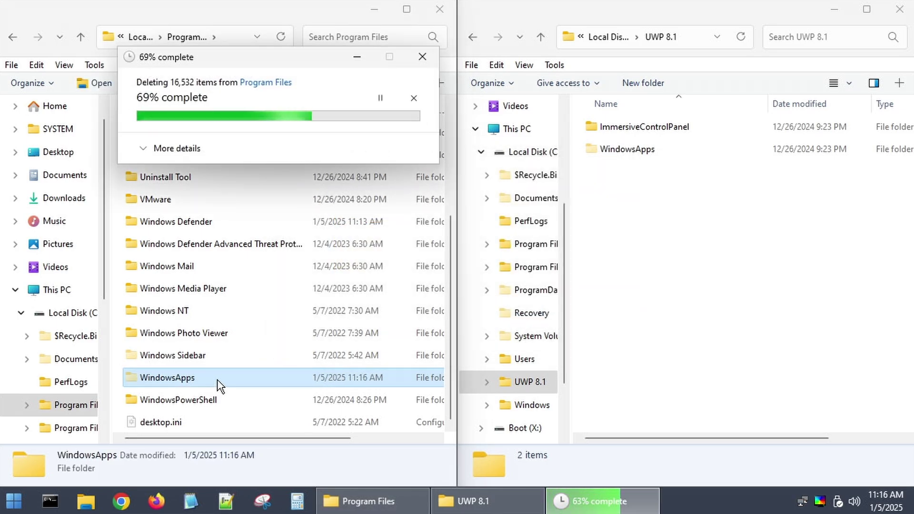
{"action": "left_click", "coordinate": [143, 189]}
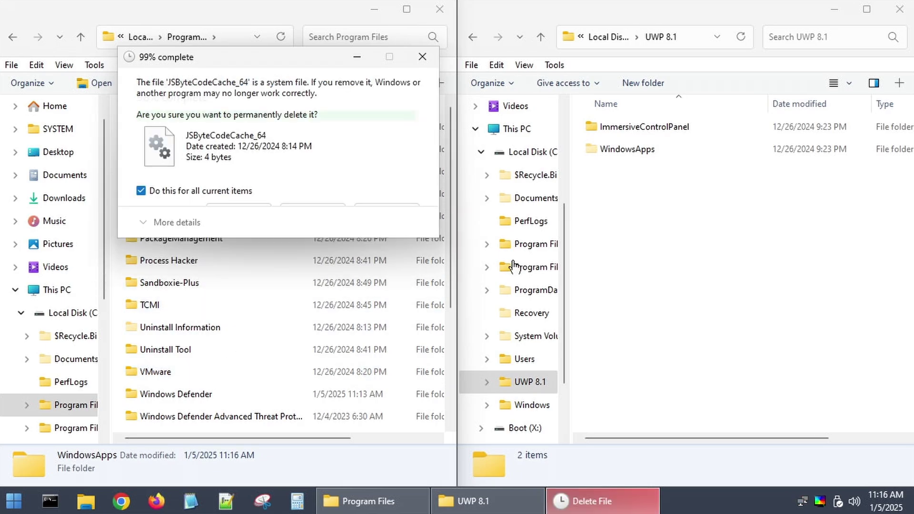
{"action": "left_click", "coordinate": [236, 211]}
{"action": "left_click_drag", "start_coordinate": [643, 149], "coordinate": [196, 102]}
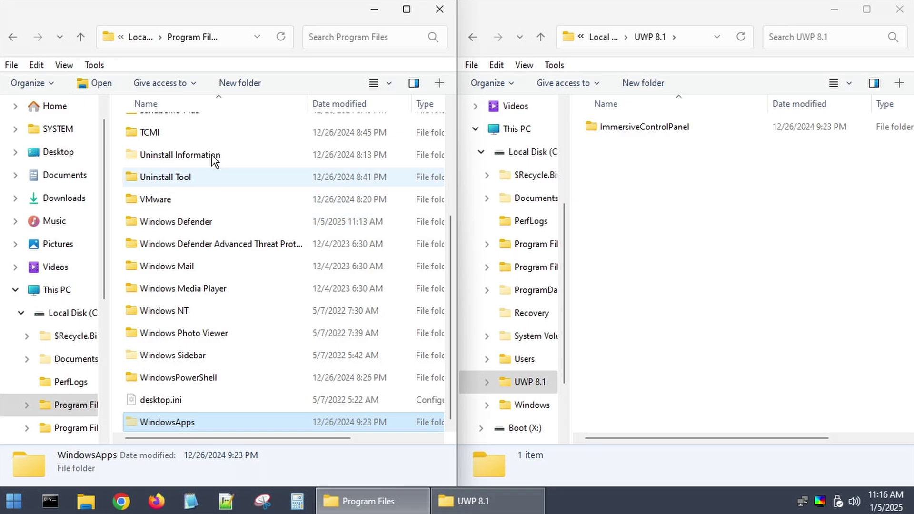
Delete the ImmersiveControlPanel folder in C:\Windows and move the ImmersiveControlPanel folder from UWP 8.1 there
{"action": "left_click", "coordinate": [137, 37]}
{"action": "double_click", "coordinate": [157, 347]}
{"action": "scroll", "coordinate": [219, 361], "scroll_direction": "down", "scroll_amount": 6}
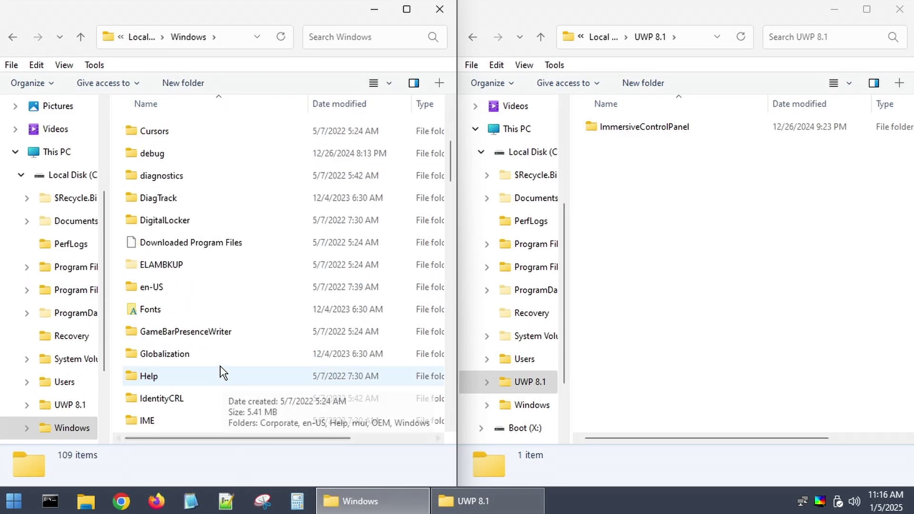
{"action": "left_click", "coordinate": [224, 310]}
{"action": "key", "text": "Delete"}
{"action": "left_click_drag", "start_coordinate": [644, 127], "coordinate": [160, 95]}
Close both Explorer windows and restart the computer
{"action": "left_click", "coordinate": [439, 9]}
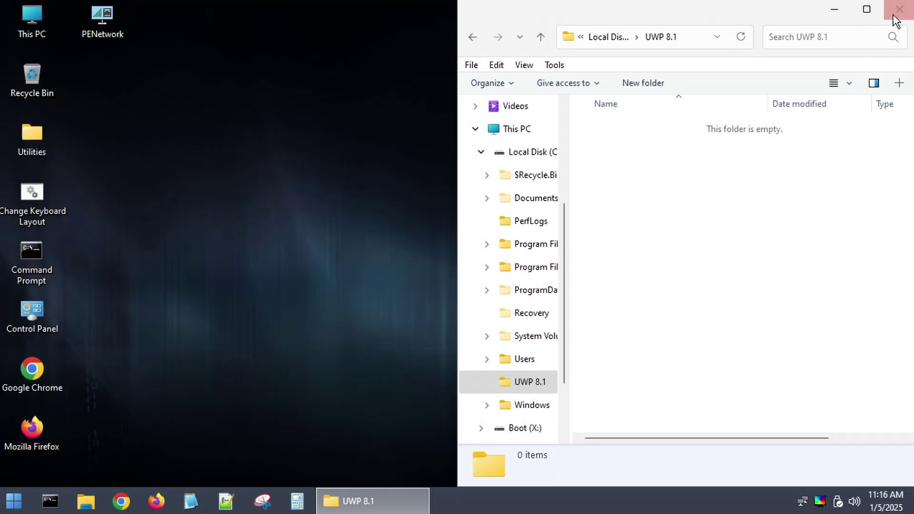
{"action": "left_click", "coordinate": [899, 9]}
{"action": "left_click", "coordinate": [14, 500]}
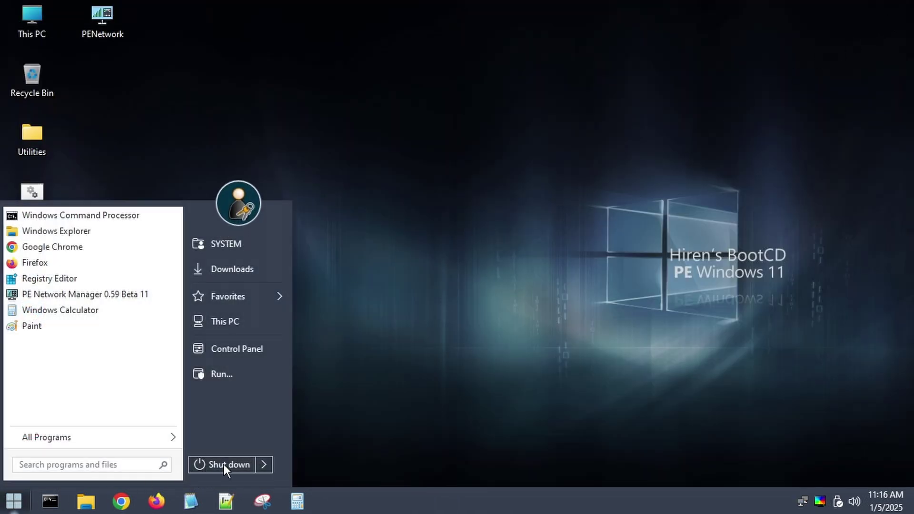
{"action": "left_click", "coordinate": [291, 465]}
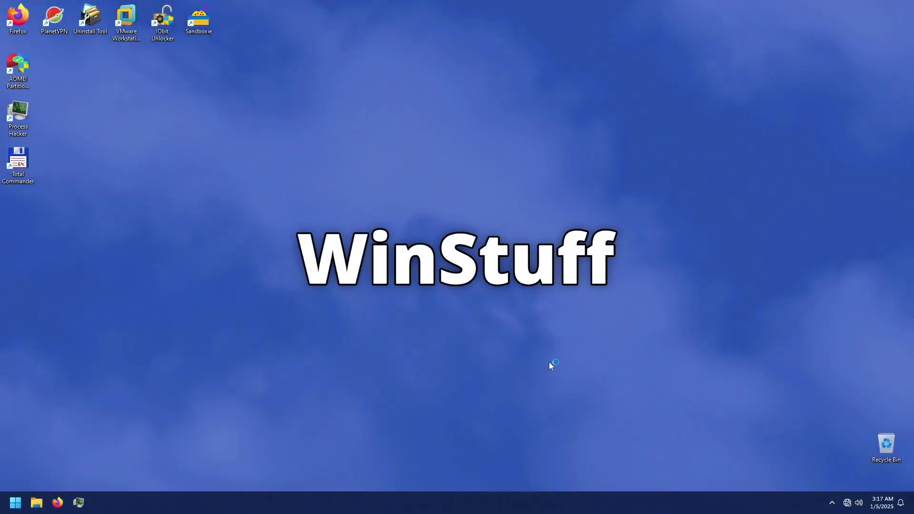
Look through the full list of installed apps for the old UWP apps
{"action": "key", "text": "super"}
{"action": "left_click", "coordinate": [273, 195]}
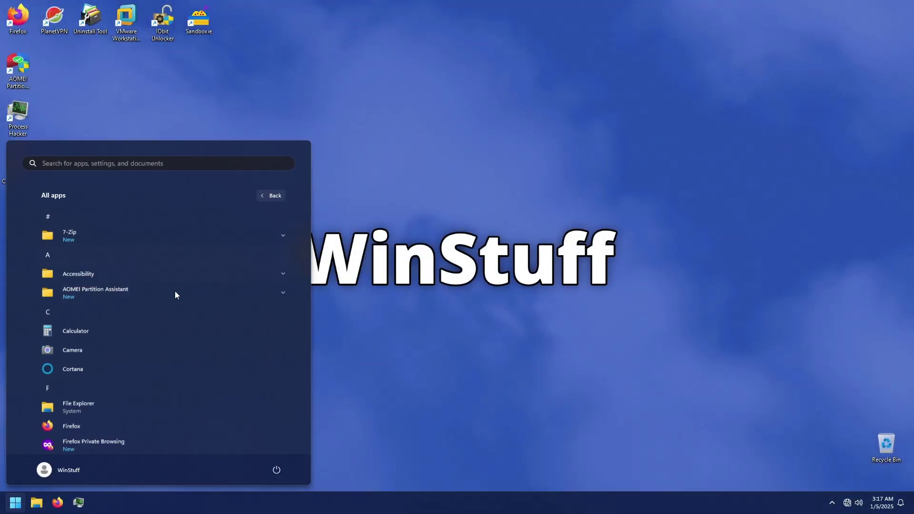
{"action": "scroll", "coordinate": [175, 295], "scroll_direction": "down", "scroll_amount": 10}
{"action": "scroll", "coordinate": [156, 336], "scroll_direction": "up", "scroll_amount": 5}
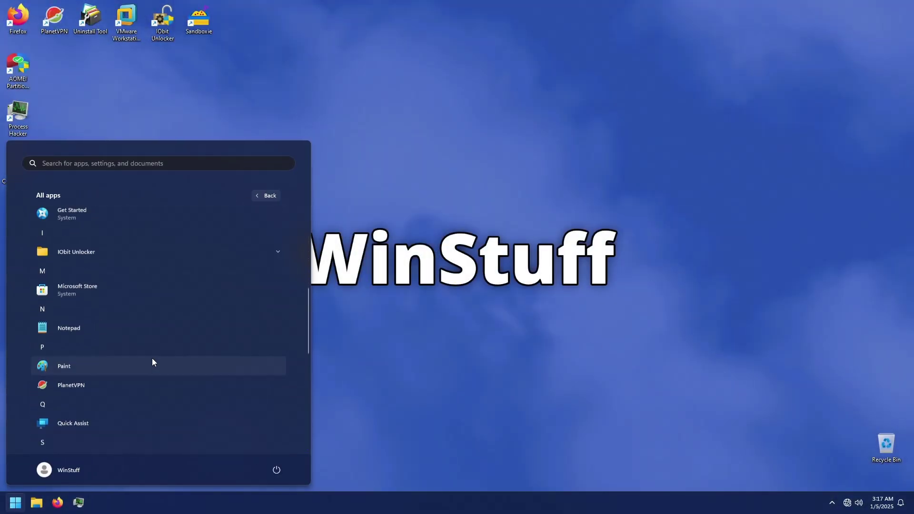
{"action": "scroll", "coordinate": [152, 360], "scroll_direction": "up", "scroll_amount": 3}
{"action": "scroll", "coordinate": [179, 307], "scroll_direction": "up", "scroll_amount": 3}
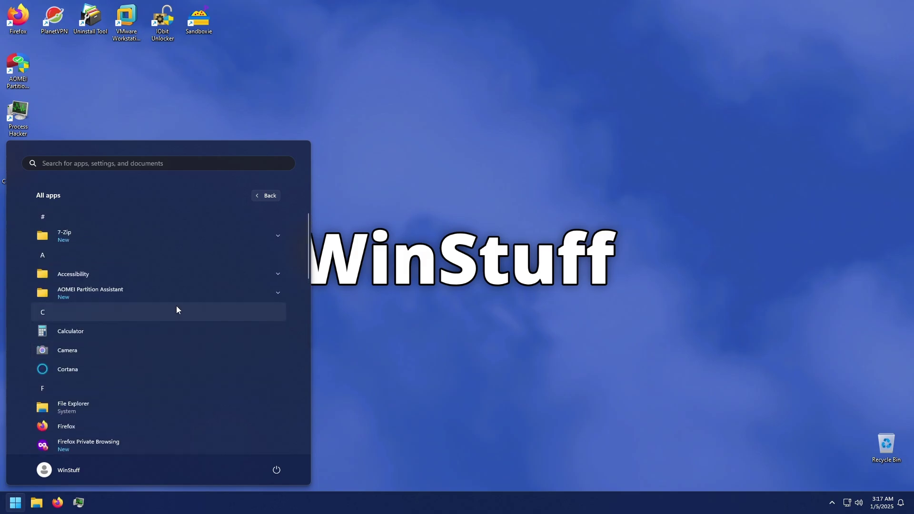
{"action": "left_click", "coordinate": [387, 296]}
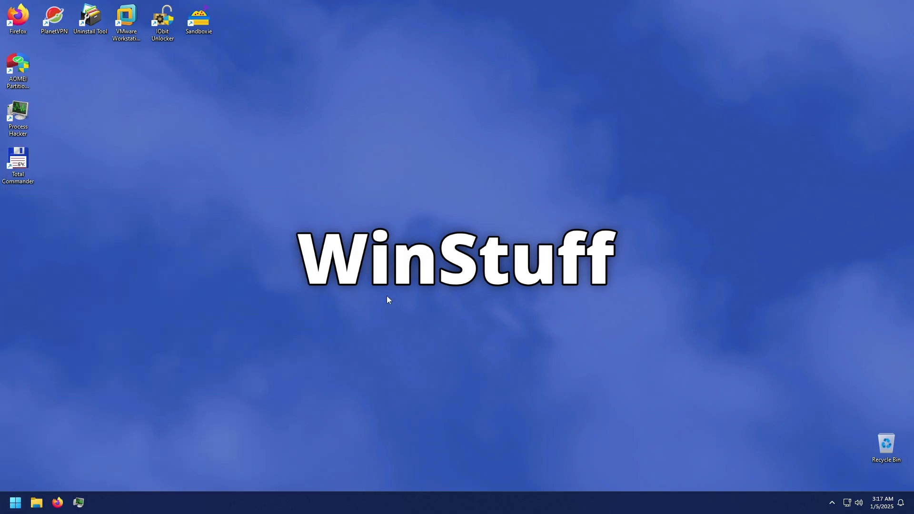
Search for "power" and open Windows PowerShell as administrator, moving its window towards the middle of the desktop
{"action": "right_click", "coordinate": [16, 502]}
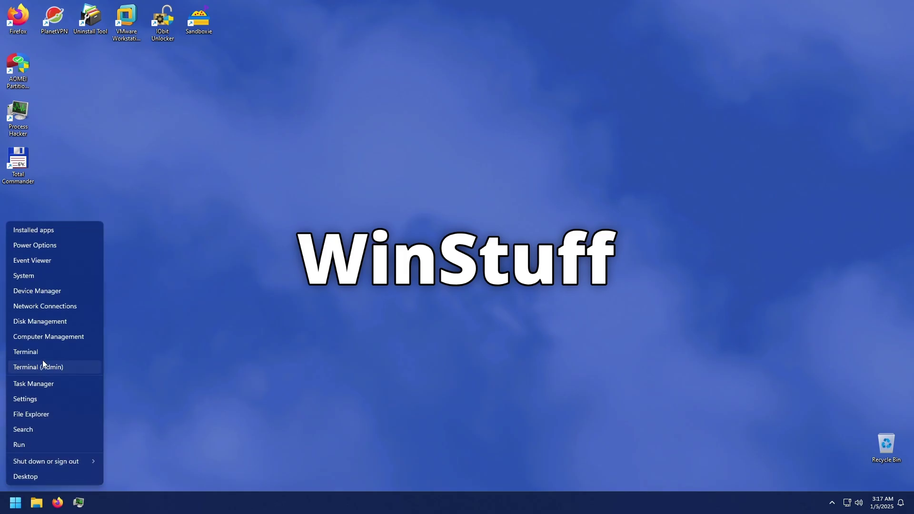
{"action": "left_click", "coordinate": [204, 338]}
{"action": "key", "text": "super"}
{"action": "type", "text": "power"}
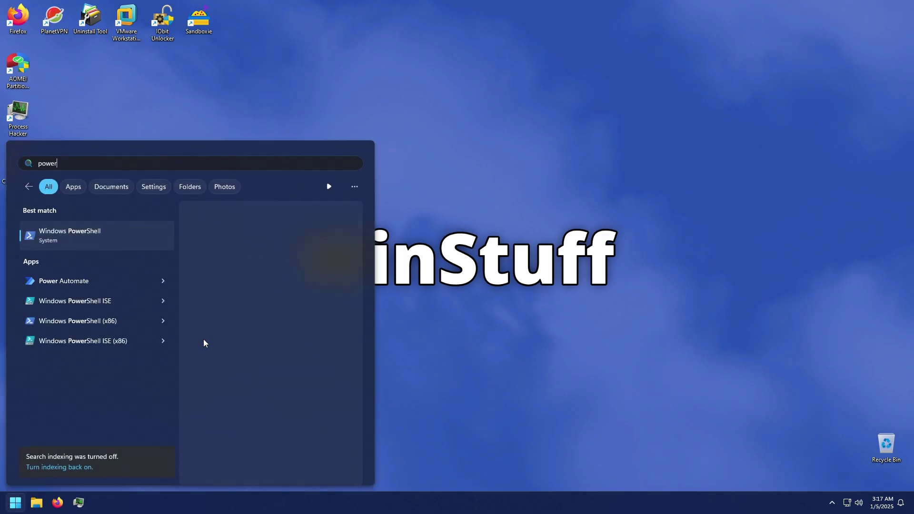
{"action": "key", "text": "ctrl+shift+Return"}
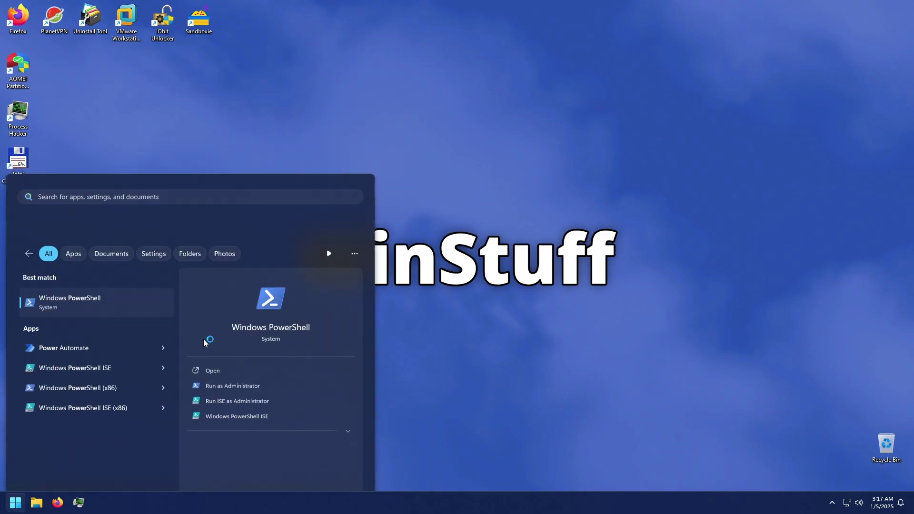
{"action": "key", "text": "Left"}
{"action": "key", "text": "Return"}
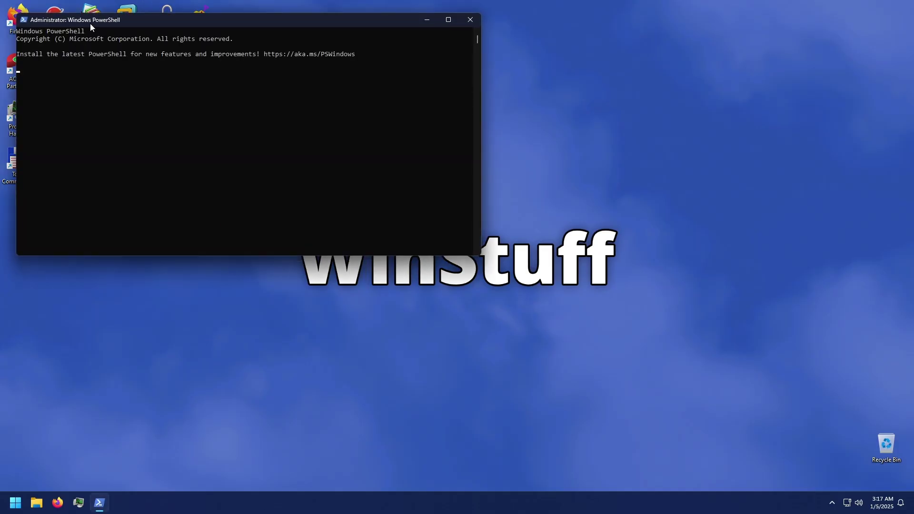
{"action": "left_click_drag", "start_coordinate": [90, 24], "coordinate": [298, 130]}
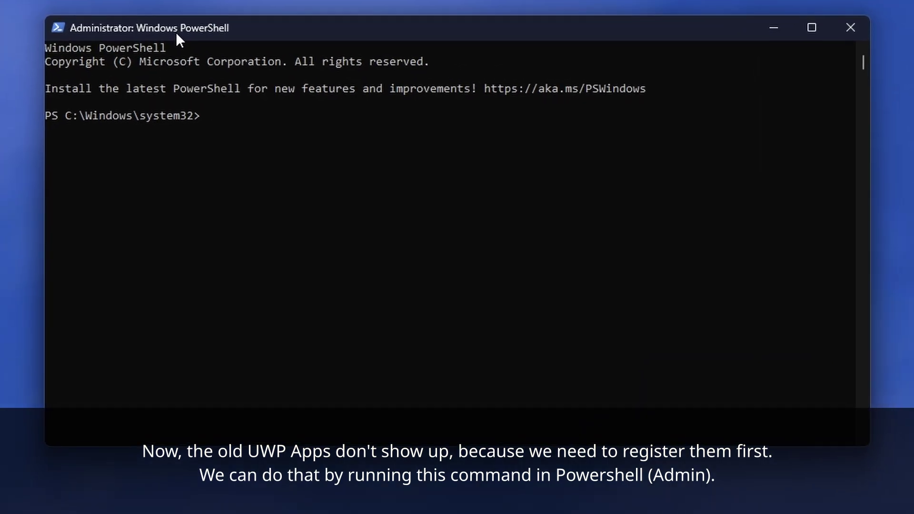
Run the command Add-AppPackage -register "C:\Program Files\WindowsApps\*\AppxManifest.xml" -DisableDevelopmentMode twice
{"action": "type", "text": "Add"}
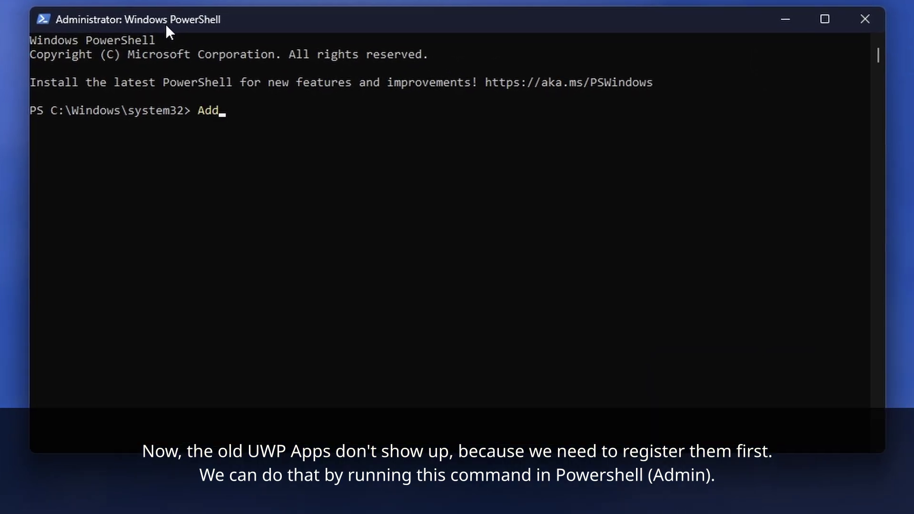
{"action": "type", "text": "-AppPackage "}
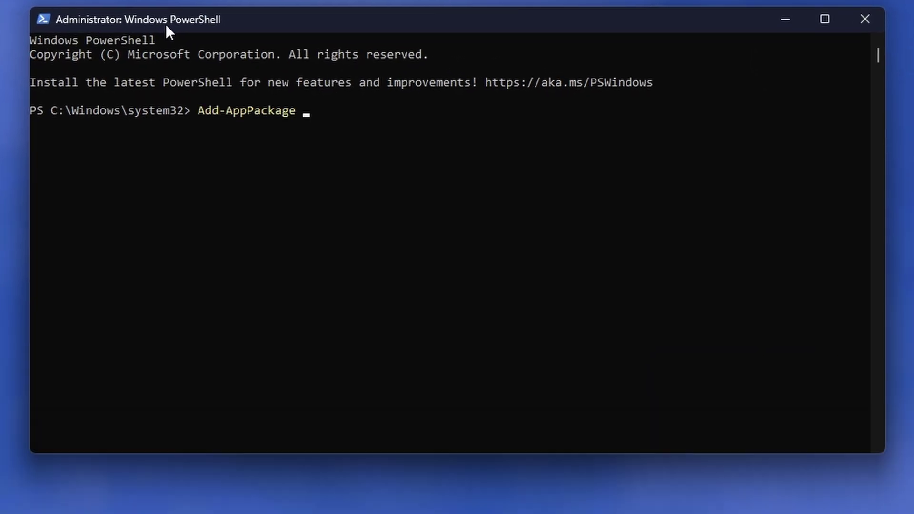
{"action": "type", "text": "-register \"C:\\Program"}
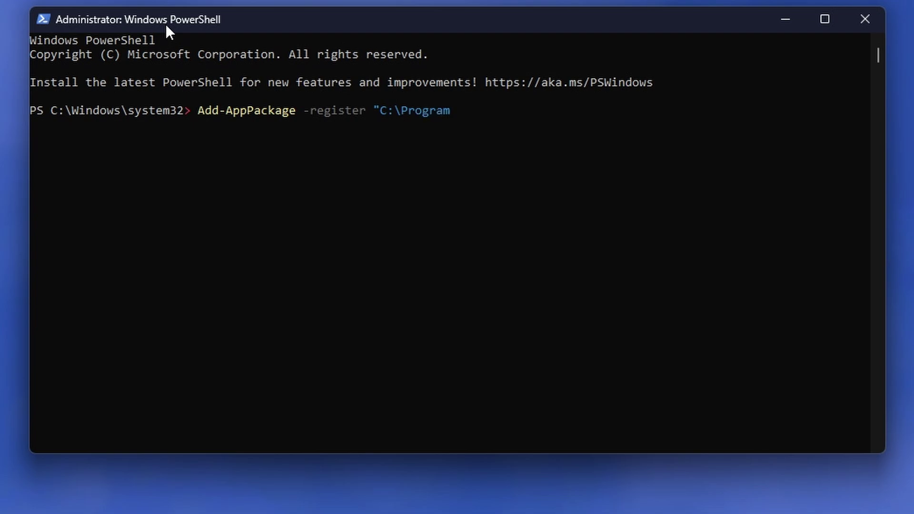
{"action": "type", "text": " Files\\Wid"}
{"action": "key", "text": "BackSpace"}
{"action": "type", "text": "ndowsApps"}
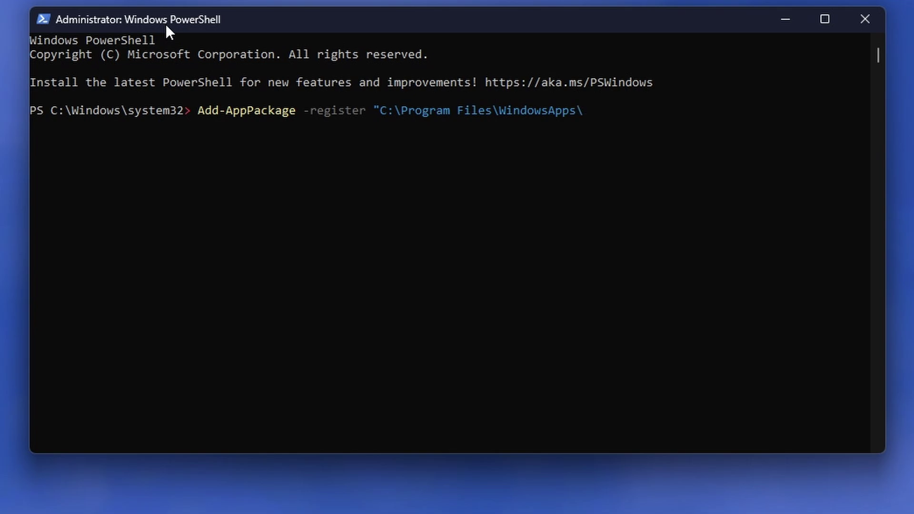
{"action": "type", "text": "\\*'AppxManifest"}
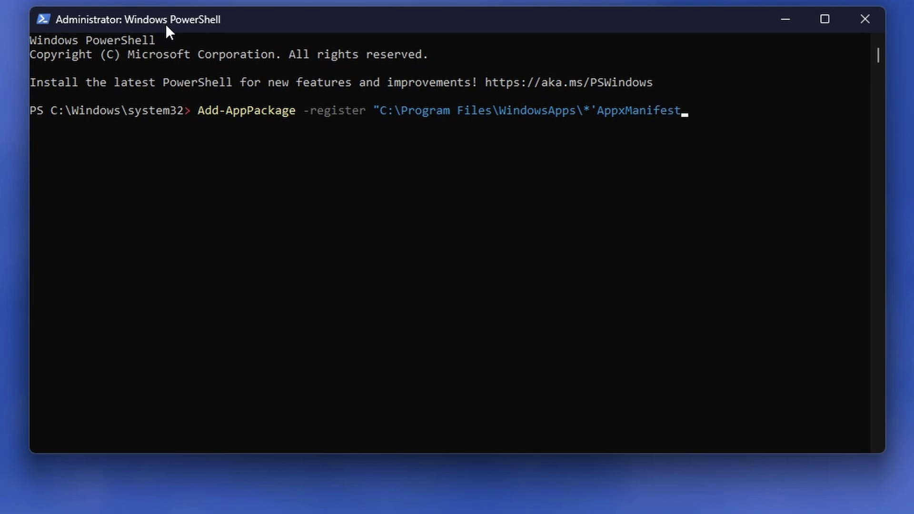
{"action": "type", "text": ".x"}
{"action": "key", "text": "BackSpace"}
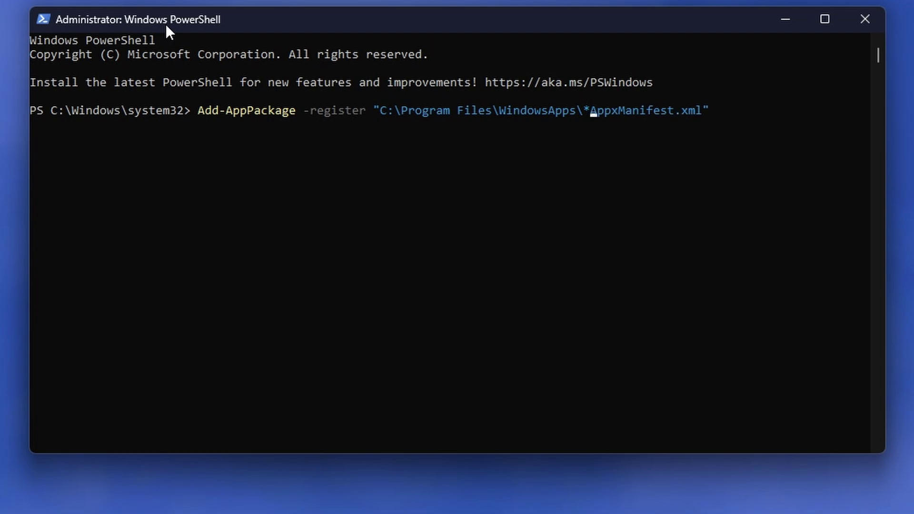
{"action": "type", "text": "\\"}
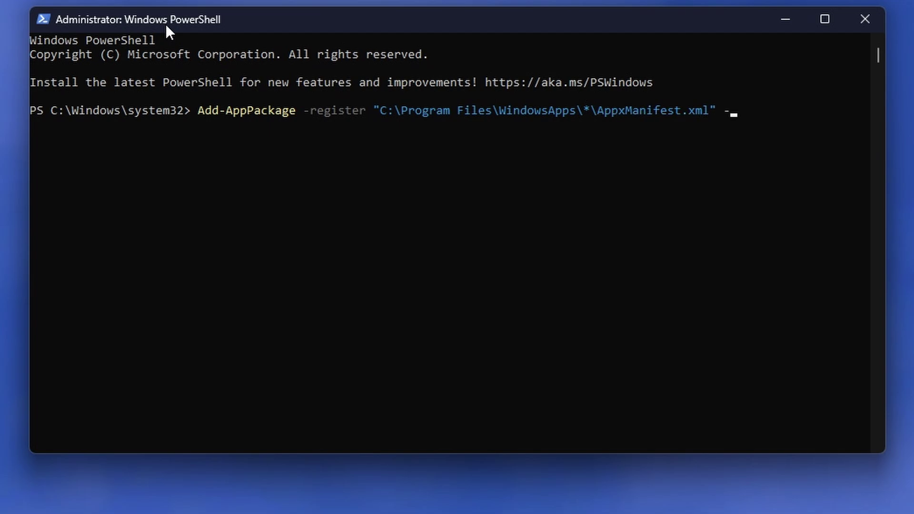
{"action": "type", "text": "Dus"}
{"action": "key", "text": "BackSpace"}
{"action": "key", "text": "BackSpace"}
{"action": "type", "text": "isableDevelop"}
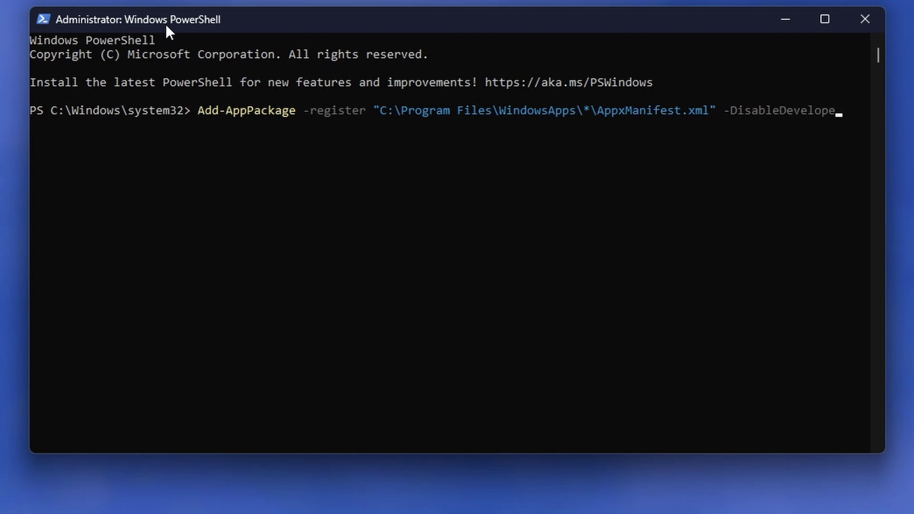
{"action": "type", "text": "mentMode"}
{"action": "key", "text": "Return"}
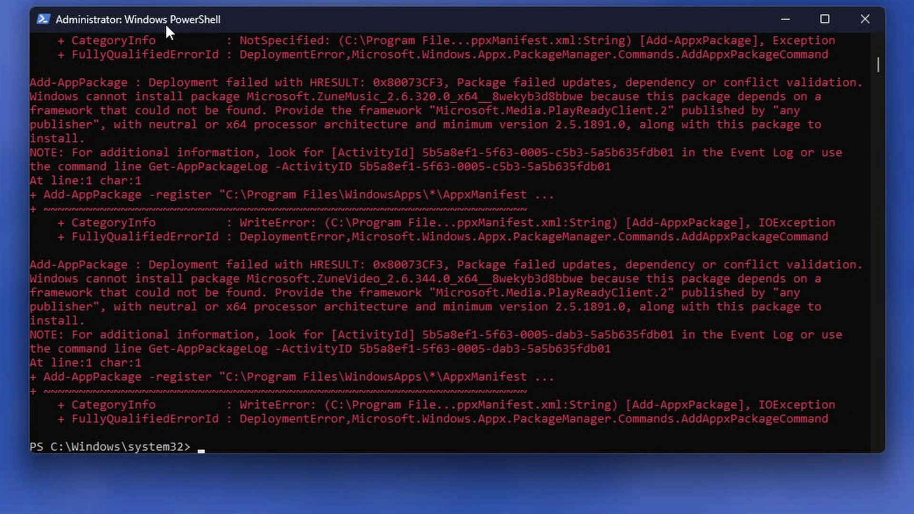
{"action": "key", "text": "Up"}
{"action": "key", "text": "Return"}
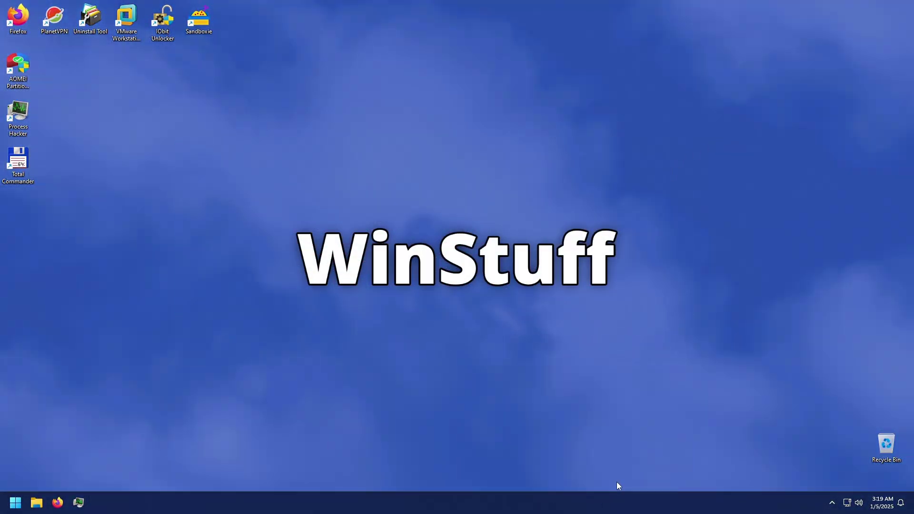
Launch the Alarms app from the full app list and answer its primary alarm prompt
{"action": "right_click", "coordinate": [589, 499]}
{"action": "left_click", "coordinate": [520, 416]}
{"action": "left_click", "coordinate": [15, 502]}
{"action": "left_click", "coordinate": [248, 195]}
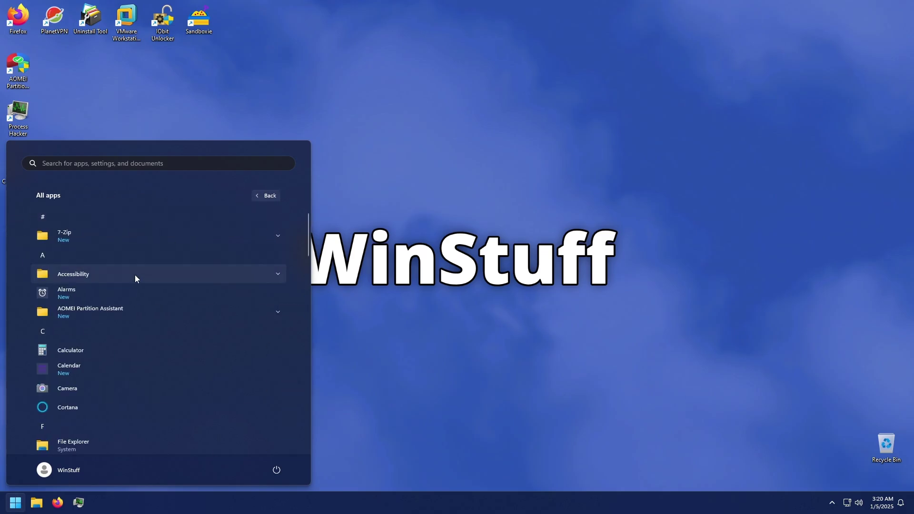
{"action": "left_click", "coordinate": [71, 294]}
{"action": "left_click", "coordinate": [366, 272]}
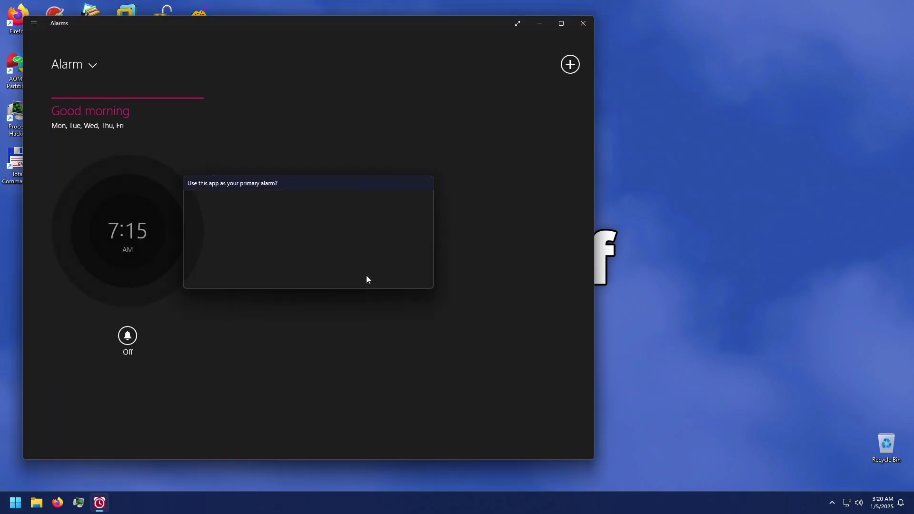
Open the Good morning alarm for editing and set its time to 6:15 AM
{"action": "left_click", "coordinate": [136, 285]}
{"action": "mouse_move", "coordinate": [212, 247]}
{"action": "left_mouse_down"}
{"action": "mouse_move", "coordinate": [190, 308]}
{"action": "mouse_move", "coordinate": [212, 247]}
{"action": "left_mouse_up"}
{"action": "left_click_drag", "start_coordinate": [94, 306], "coordinate": [113, 313]}
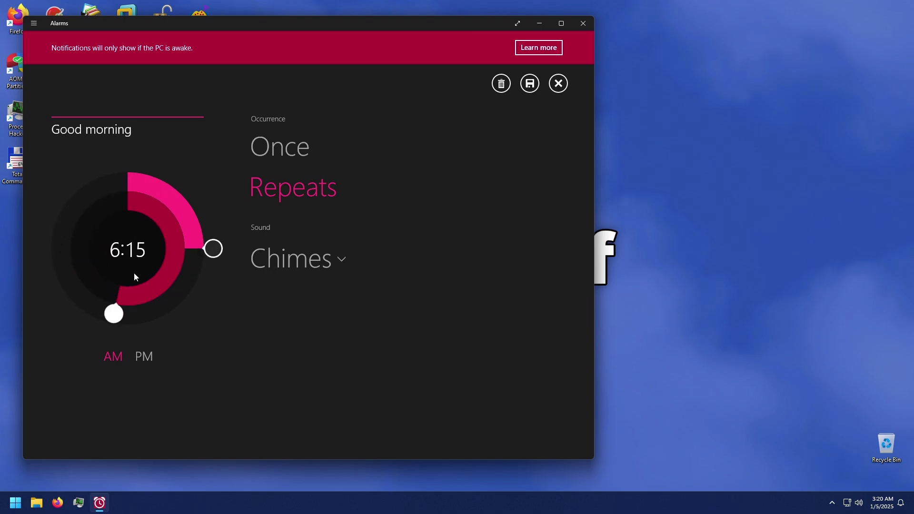
Discard the edits to the Good morning alarm and return to the alarm list
{"action": "left_click", "coordinate": [524, 49]}
{"action": "left_click", "coordinate": [505, 334]}
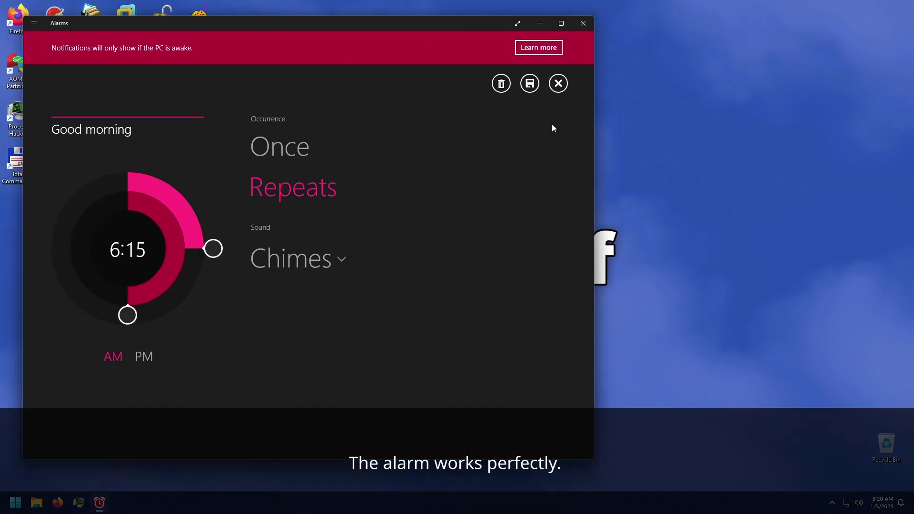
{"action": "left_click", "coordinate": [558, 83]}
Create and save a new alarm at 8:30 AM that repeats on Sunday and Monday
{"action": "left_click", "coordinate": [571, 63]}
{"action": "left_click", "coordinate": [296, 185]}
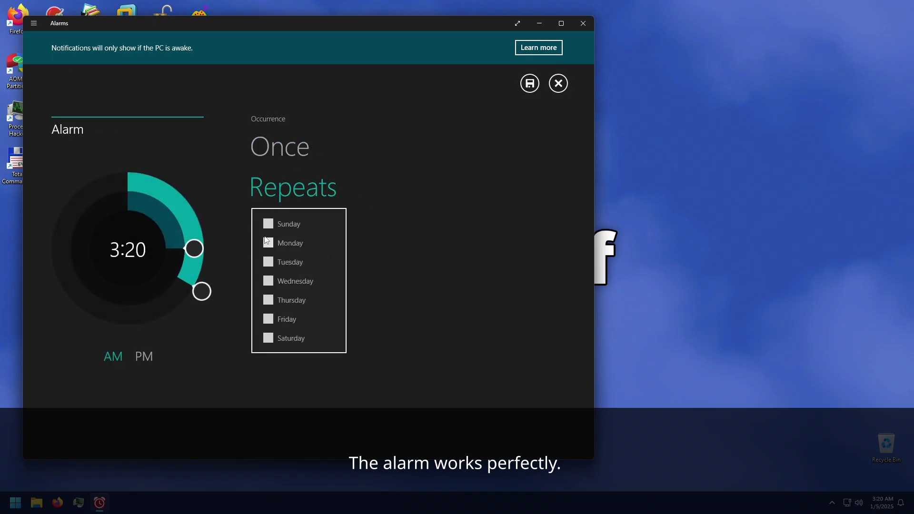
{"action": "left_click", "coordinate": [204, 279]}
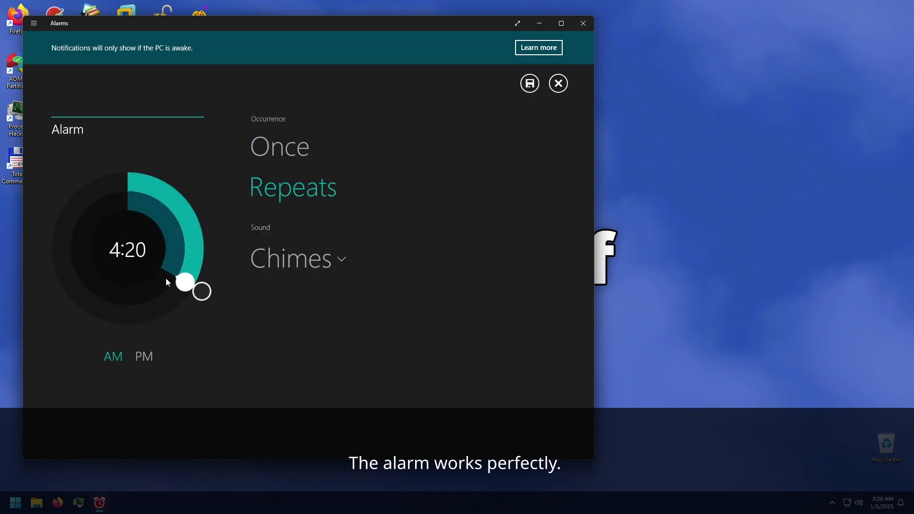
{"action": "left_click_drag", "start_coordinate": [120, 304], "coordinate": [126, 304]}
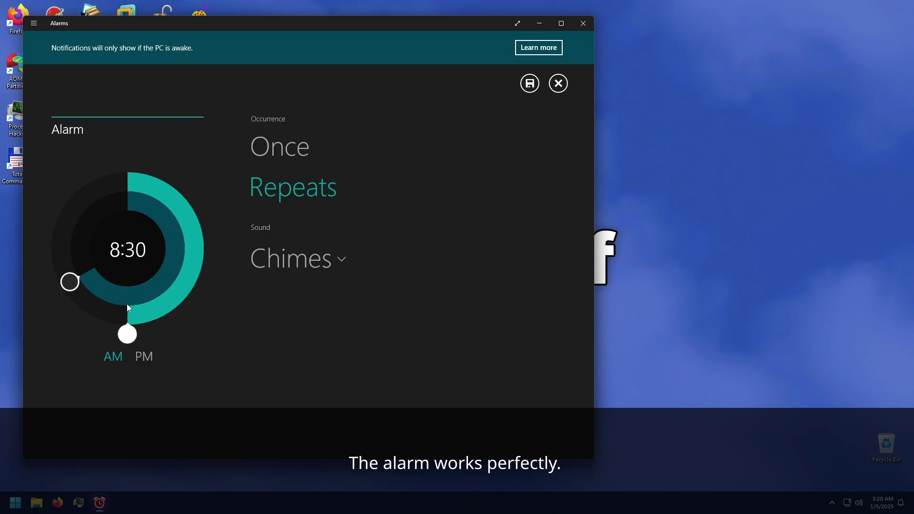
{"action": "left_click", "coordinate": [530, 84]}
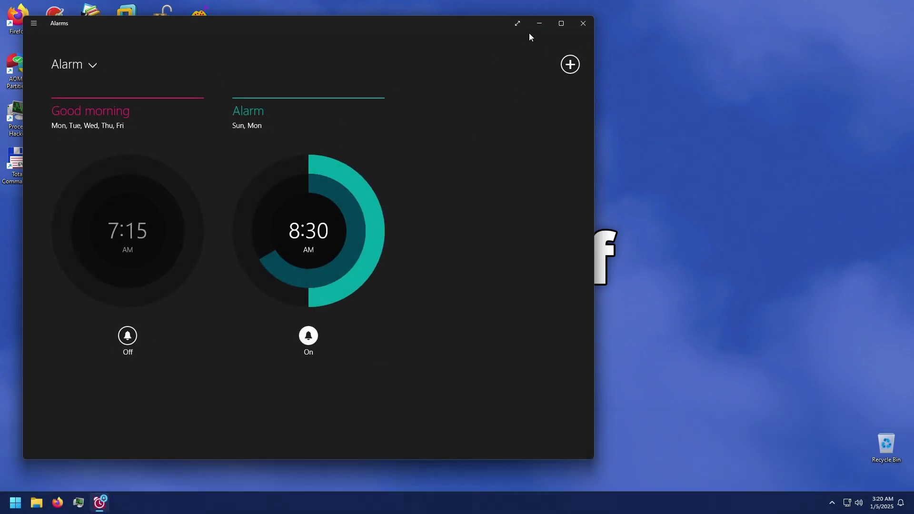
Look at the timer, switch to the stopwatch, start it and record four laps
{"action": "left_click", "coordinate": [71, 64]}
{"action": "left_click", "coordinate": [71, 108]}
{"action": "left_click", "coordinate": [73, 70]}
{"action": "left_click", "coordinate": [71, 124]}
{"action": "left_click", "coordinate": [339, 219]}
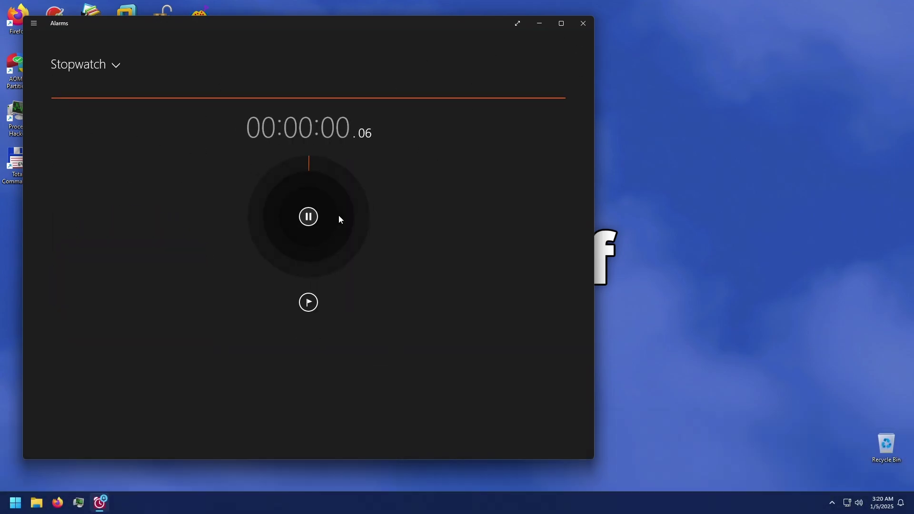
{"action": "left_click", "coordinate": [311, 299]}
{"action": "left_click", "coordinate": [311, 298]}
{"action": "left_click", "coordinate": [311, 298]}
{"action": "left_click", "coordinate": [312, 298]}
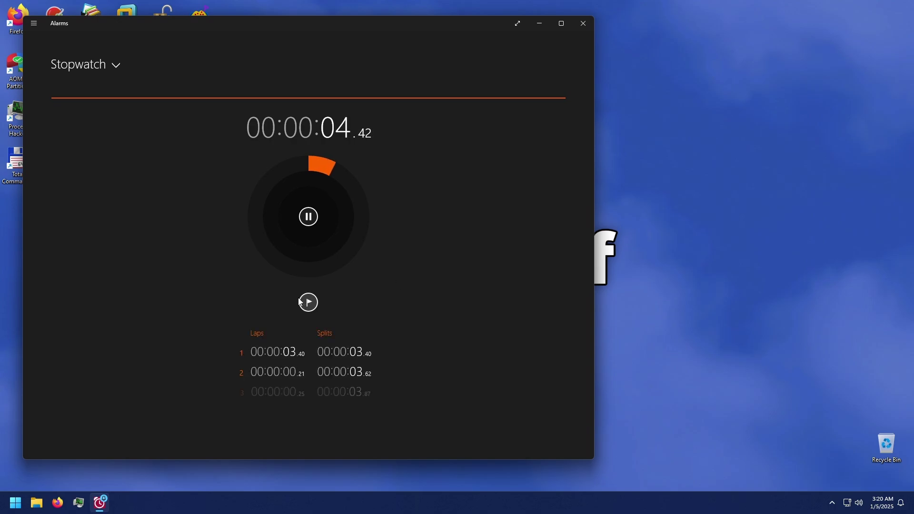
Move the Alarms window towards the middle of the desktop, view its settings pane and close the app
{"action": "left_click", "coordinate": [149, 23]}
{"action": "left_click", "coordinate": [159, 40]}
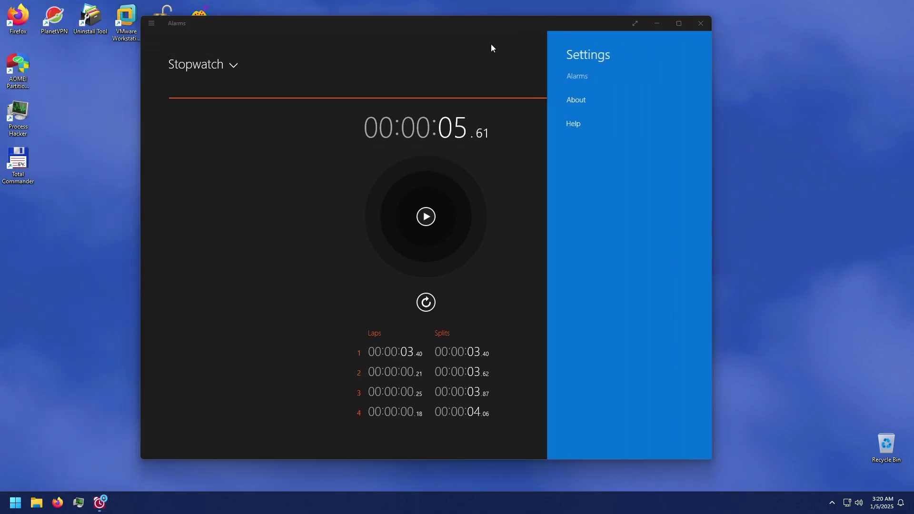
{"action": "left_click", "coordinate": [632, 19]}
{"action": "left_click", "coordinate": [903, 8]}
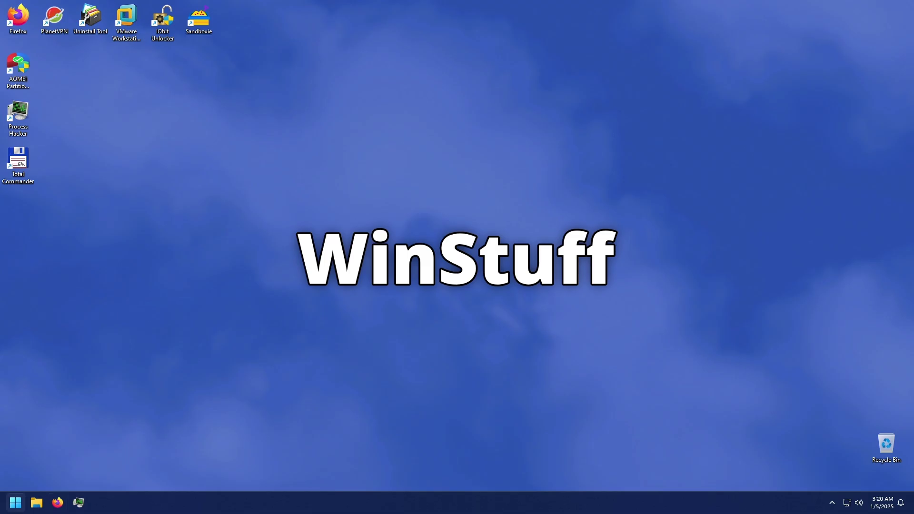
Launch Calendar from the full app list, dismiss its first sign-in window and start the sign-in again from the app's page
{"action": "left_click", "coordinate": [15, 502]}
{"action": "left_click", "coordinate": [259, 196]}
{"action": "left_click", "coordinate": [41, 369]}
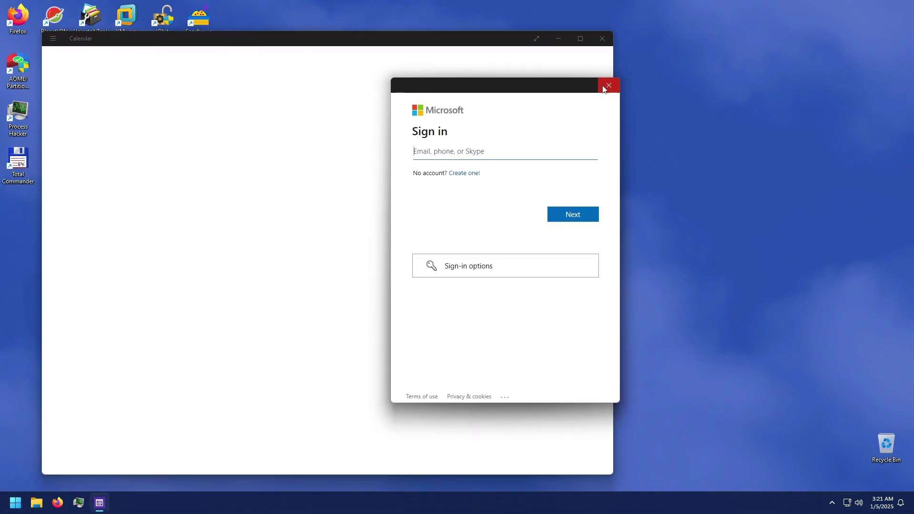
{"action": "left_click", "coordinate": [607, 84]}
{"action": "left_click_drag", "start_coordinate": [231, 41], "coordinate": [366, 42]}
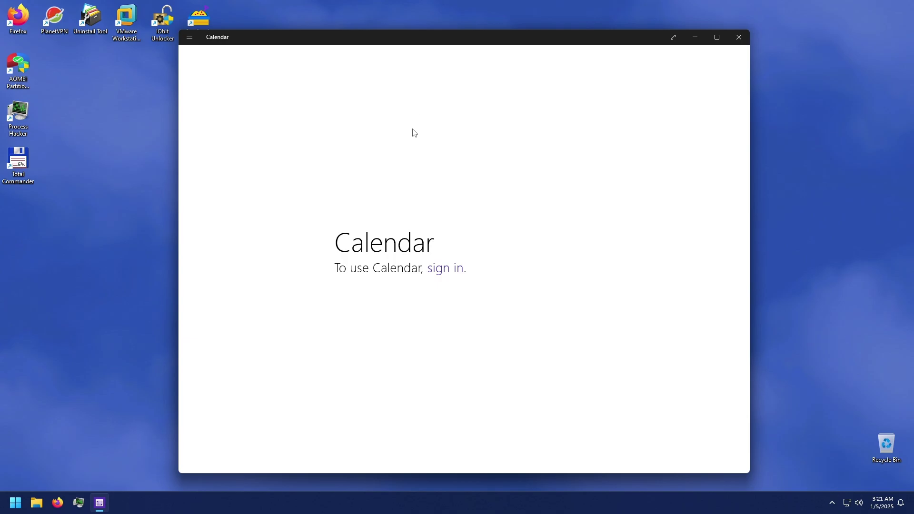
{"action": "left_click", "coordinate": [439, 269]}
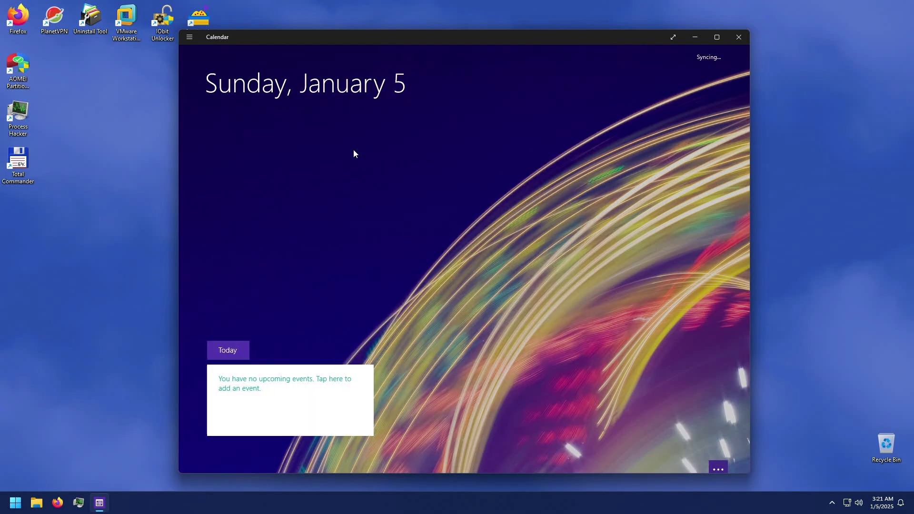
Show the Calendar app commands and switch the calendar to the Month view
{"action": "left_click", "coordinate": [719, 469]}
{"action": "left_click", "coordinate": [189, 37]}
{"action": "left_click", "coordinate": [202, 49]}
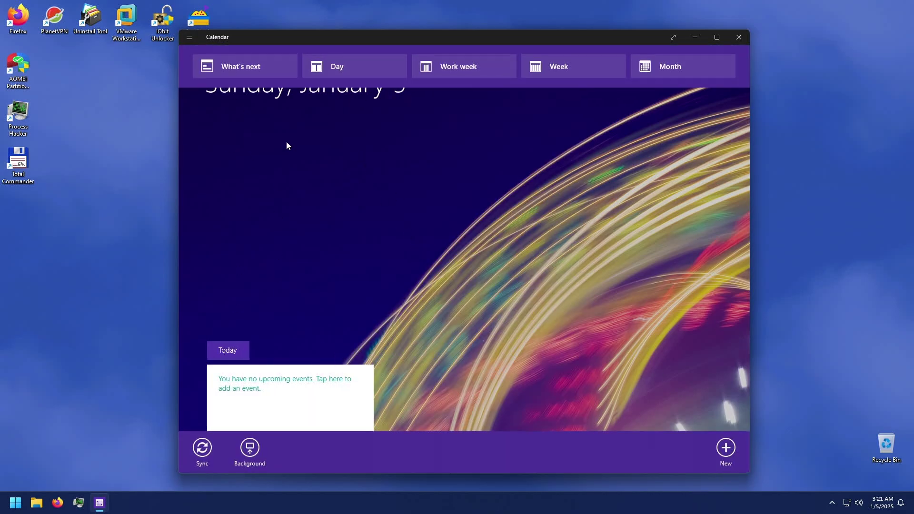
{"action": "left_click", "coordinate": [683, 66]}
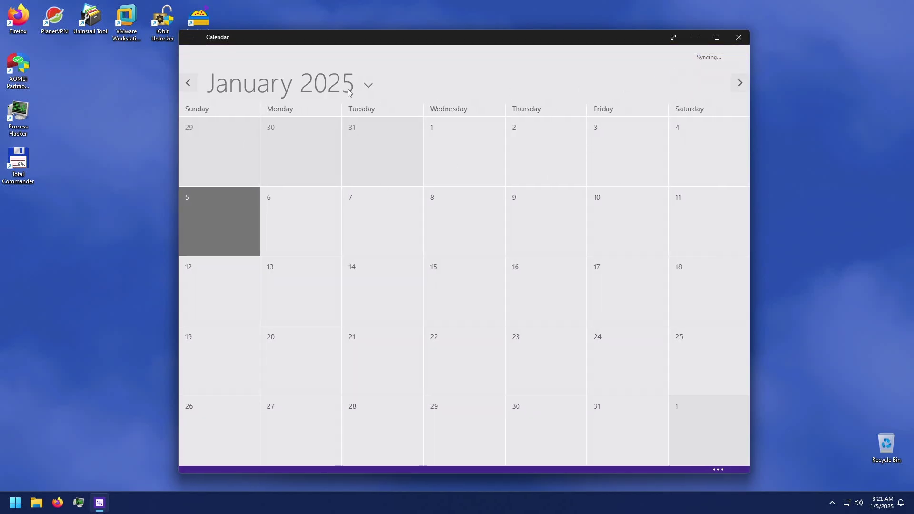
Add an event named "idk" on January 7, 2025
{"action": "left_click", "coordinate": [397, 219]}
{"action": "type", "text": "idk"}
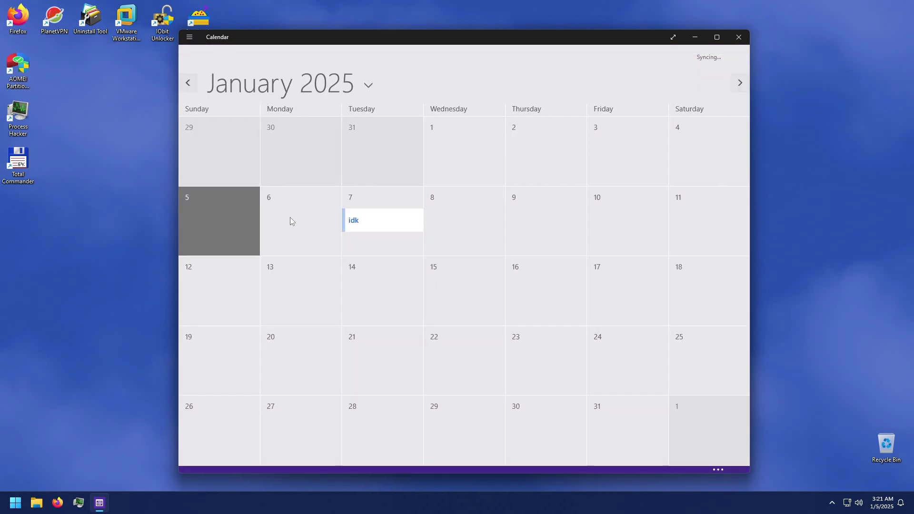
{"action": "left_click", "coordinate": [413, 220]}
{"action": "left_click", "coordinate": [216, 71]}
Go back to December 2024, view the Options page in the Calendar settings and leave it
{"action": "left_click", "coordinate": [188, 82]}
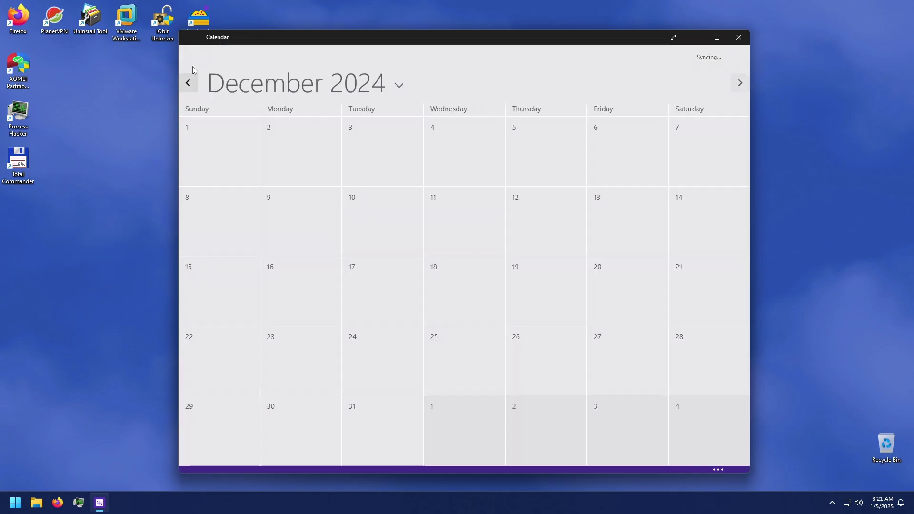
{"action": "left_click", "coordinate": [189, 37]}
{"action": "left_click", "coordinate": [200, 74]}
{"action": "left_click", "coordinate": [626, 136]}
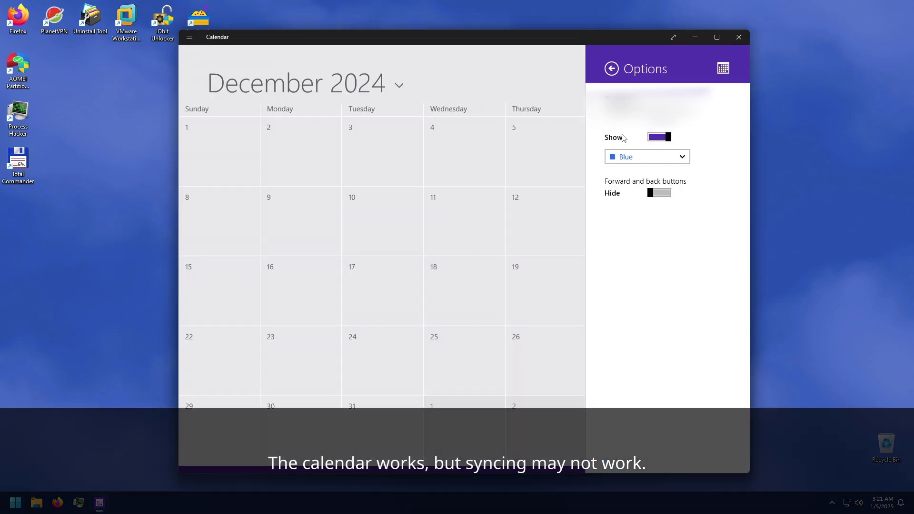
{"action": "left_click", "coordinate": [613, 69]}
{"action": "left_click", "coordinate": [504, 90]}
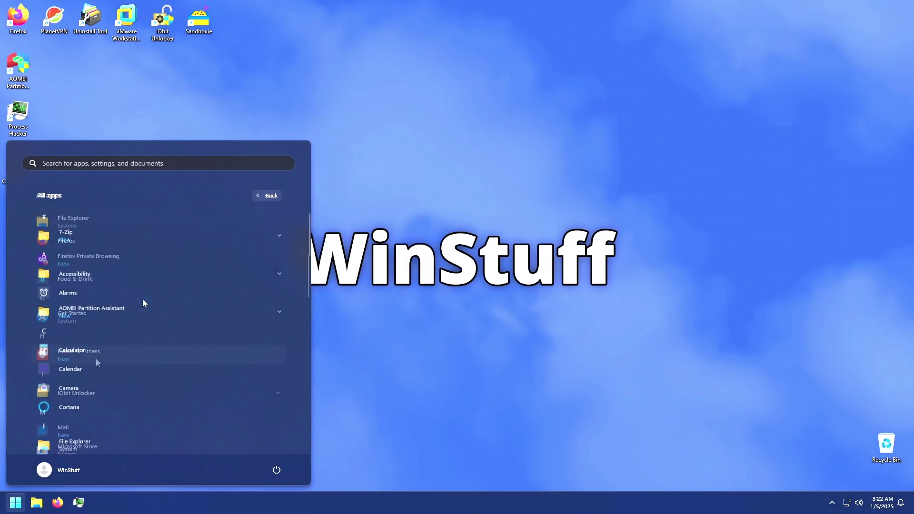
Launch Health & Fitness from the full app list, centre its window and bring up the Quick Access tiles
{"action": "left_click", "coordinate": [98, 362]}
{"action": "left_click_drag", "start_coordinate": [122, 37], "coordinate": [206, 30]}
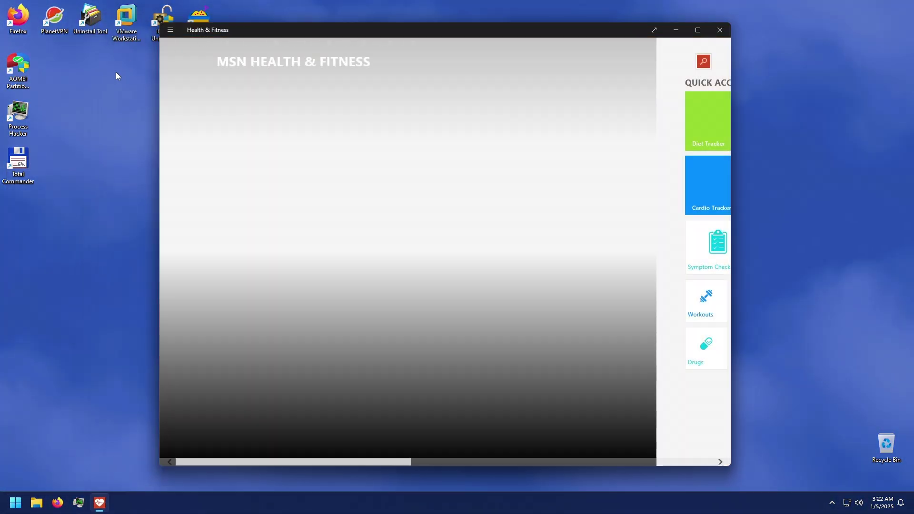
{"action": "scroll", "coordinate": [466, 141], "scroll_direction": "down", "scroll_amount": 5}
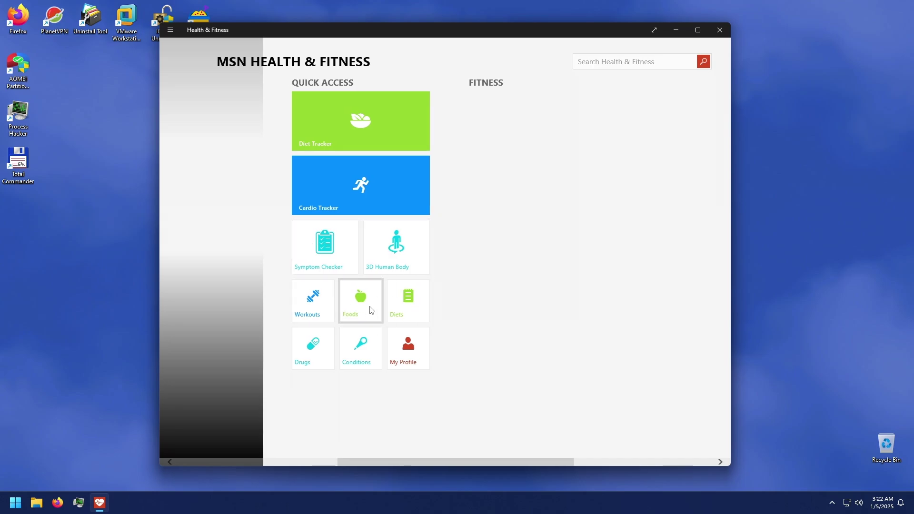
Open the Cardio Tracker, look at its Add Exercise dialog and return to the Health & Fitness home page
{"action": "left_click", "coordinate": [342, 175]}
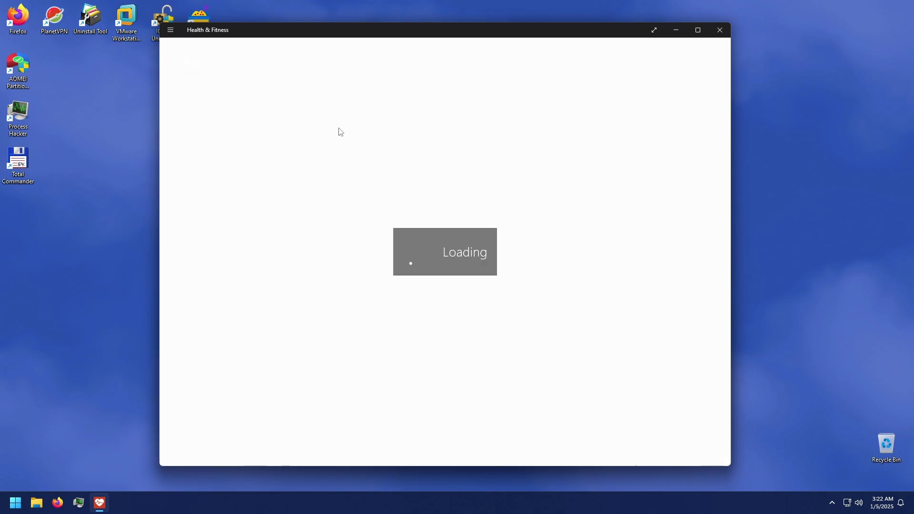
{"action": "left_click", "coordinate": [206, 217]}
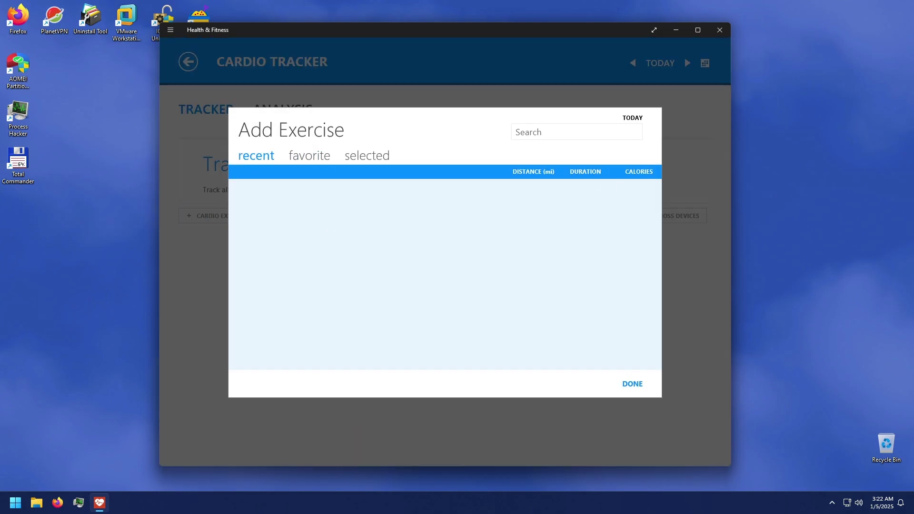
{"action": "left_click", "coordinate": [632, 384]}
{"action": "left_click", "coordinate": [187, 62]}
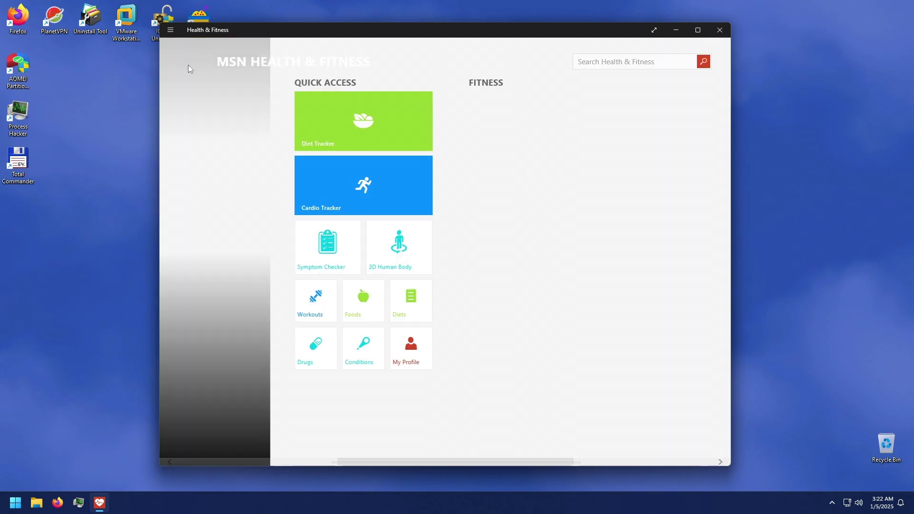
Open the Diet Tracker and view the calorie target and My Profile sections of its Personalize pane
{"action": "left_click", "coordinate": [334, 137]}
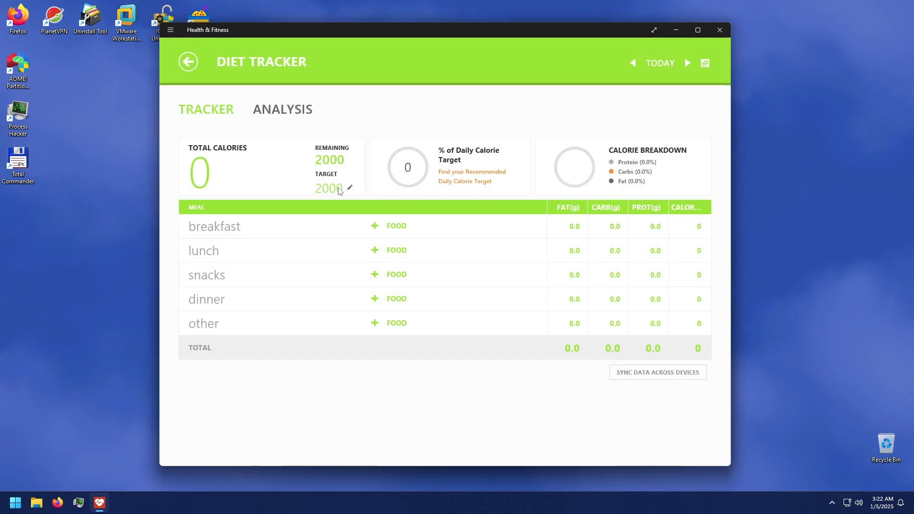
{"action": "left_click", "coordinate": [340, 190]}
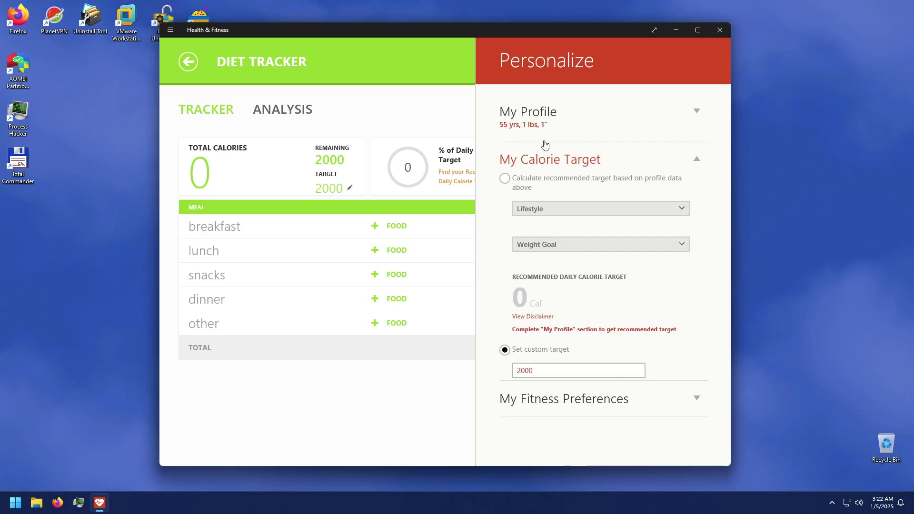
{"action": "left_click", "coordinate": [543, 125]}
{"action": "left_click", "coordinate": [440, 88]}
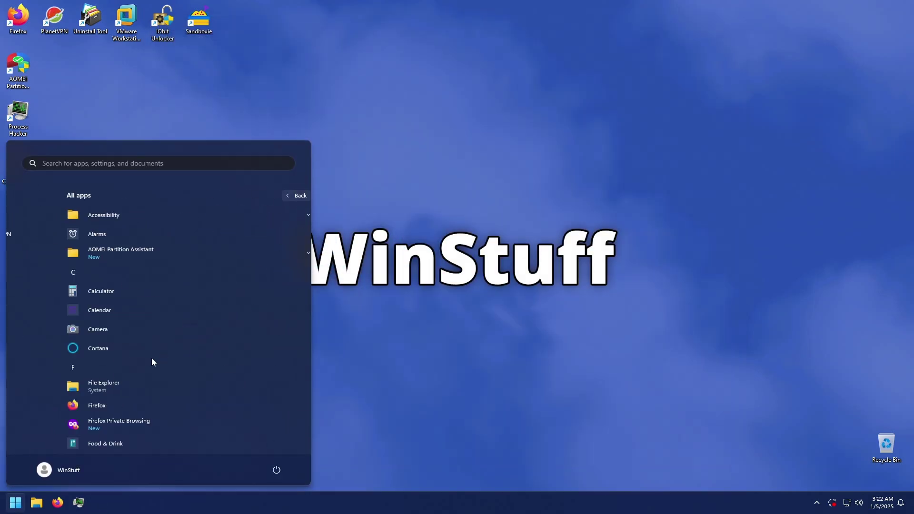
Launch Mail from the full app list, centre its window and decline adding another account
{"action": "scroll", "coordinate": [152, 357], "scroll_direction": "down", "scroll_amount": 6}
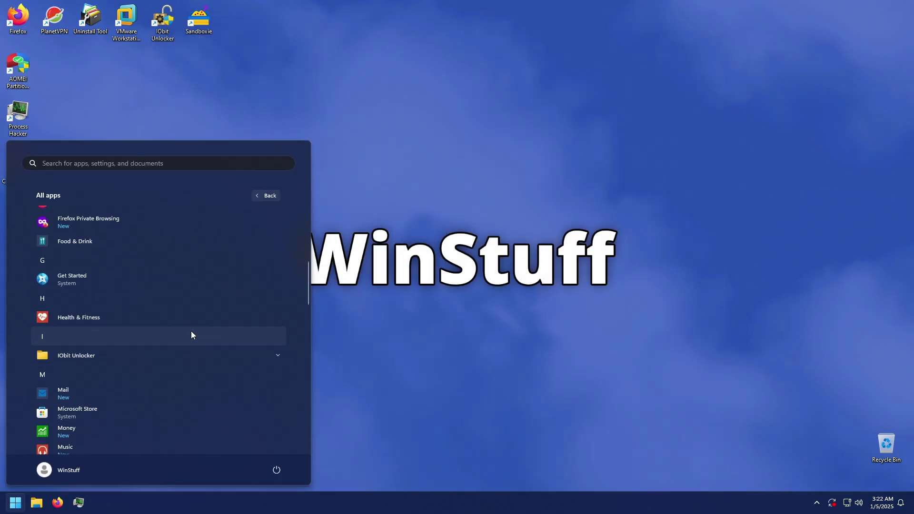
{"action": "left_click", "coordinate": [66, 359]}
{"action": "left_click_drag", "start_coordinate": [146, 40], "coordinate": [220, 33]}
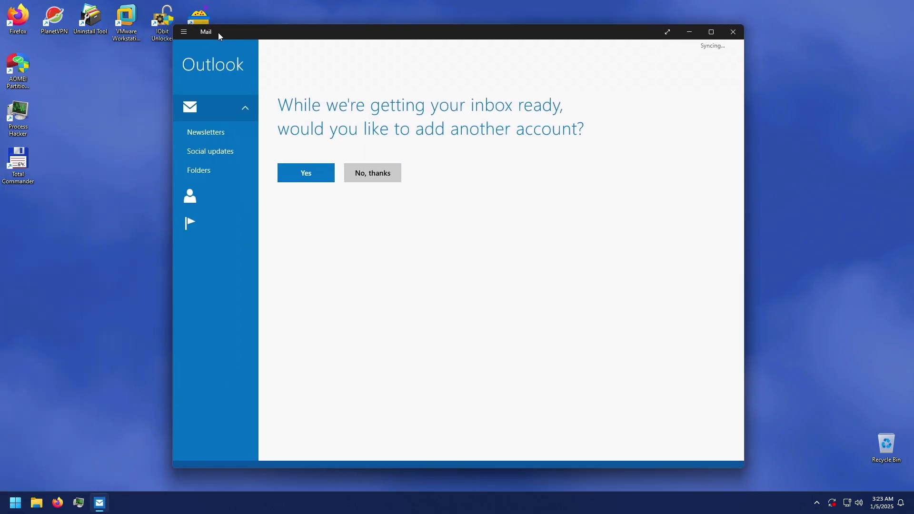
{"action": "left_click", "coordinate": [364, 179]}
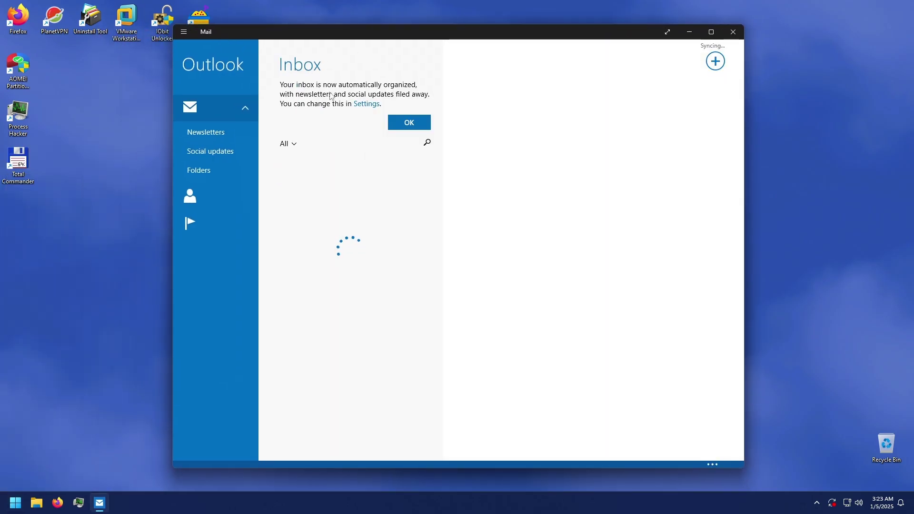
Review the Outlook account settings linked from the inbox notice and close them
{"action": "left_click", "coordinate": [362, 105]}
{"action": "scroll", "coordinate": [682, 297], "scroll_direction": "down", "scroll_amount": 3}
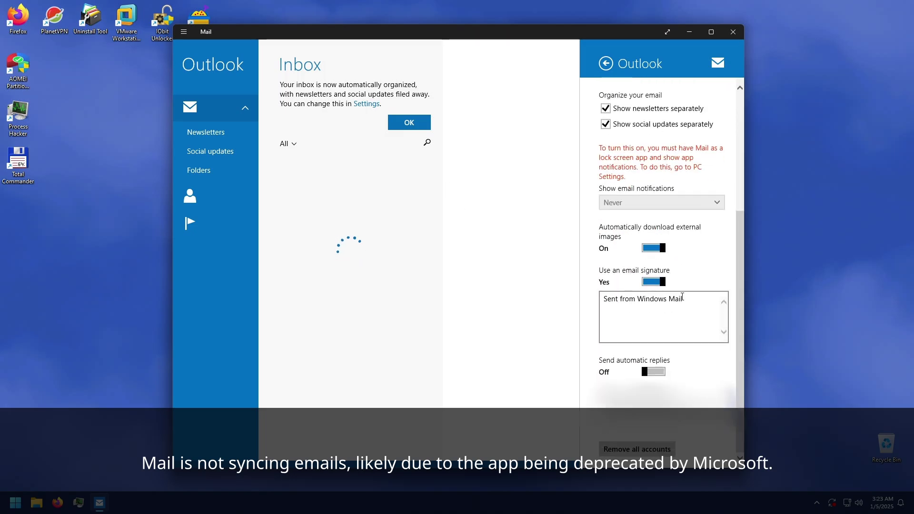
{"action": "left_click", "coordinate": [537, 155]}
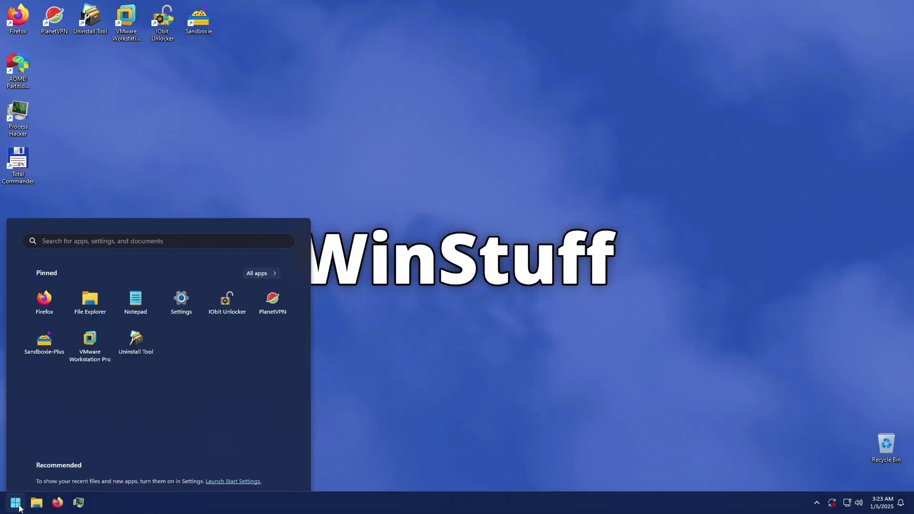
Launch Money from the full app list, try its Currency Converter and return to the home page
{"action": "left_click", "coordinate": [255, 271]}
{"action": "scroll", "coordinate": [241, 285], "scroll_direction": "down", "scroll_amount": 5}
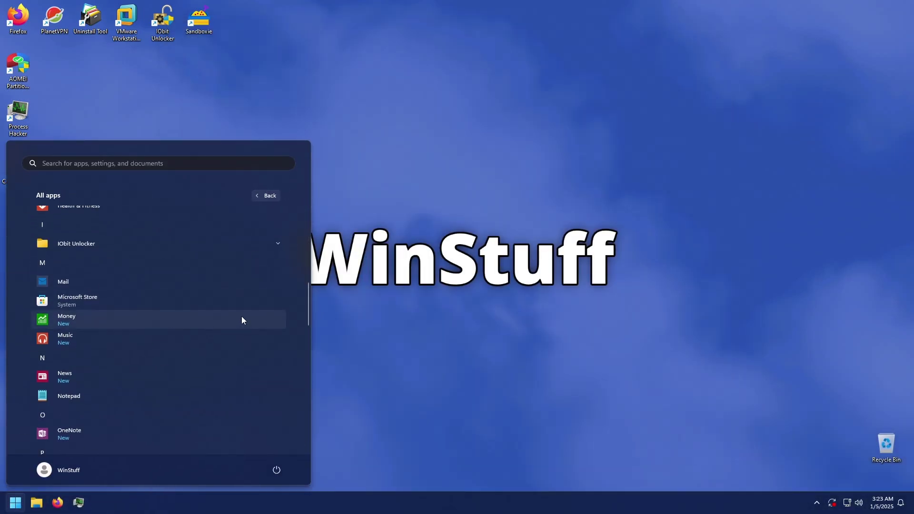
{"action": "left_click", "coordinate": [88, 318]}
{"action": "left_click_drag", "start_coordinate": [276, 38], "coordinate": [214, 27]}
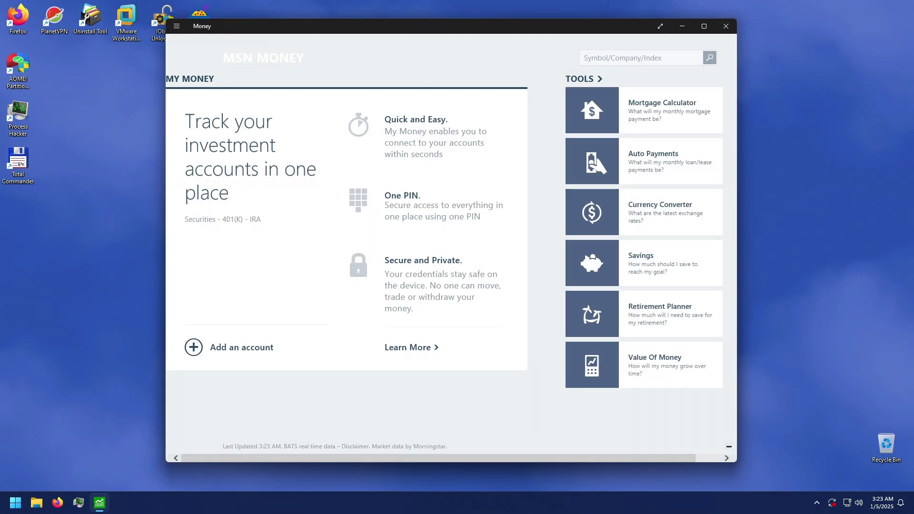
{"action": "left_click", "coordinate": [666, 211]}
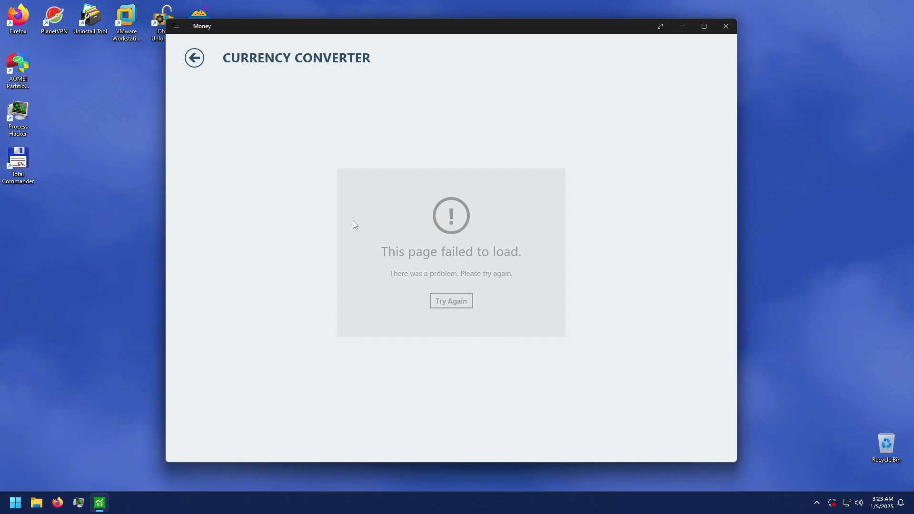
{"action": "left_click", "coordinate": [194, 58]}
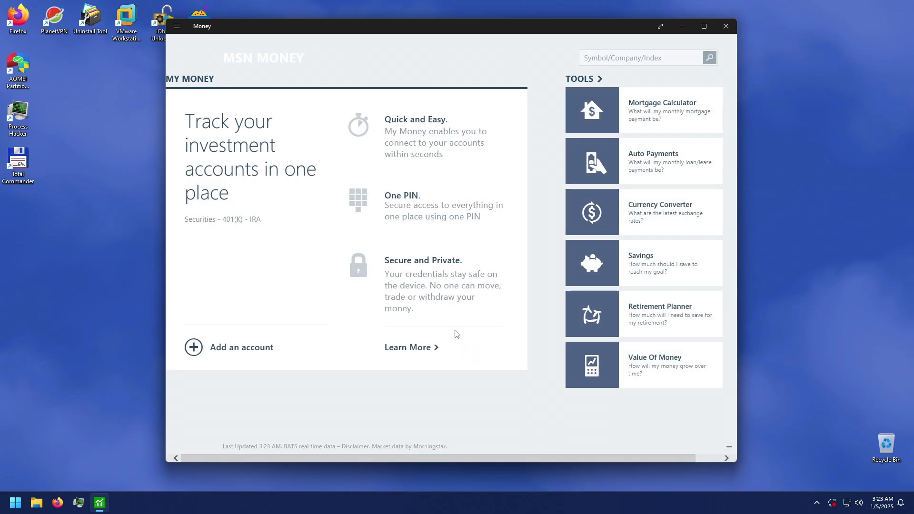
Open Money's Value Of Money tool and bring up its Time Value Of Money calculator
{"action": "left_click", "coordinate": [615, 363]}
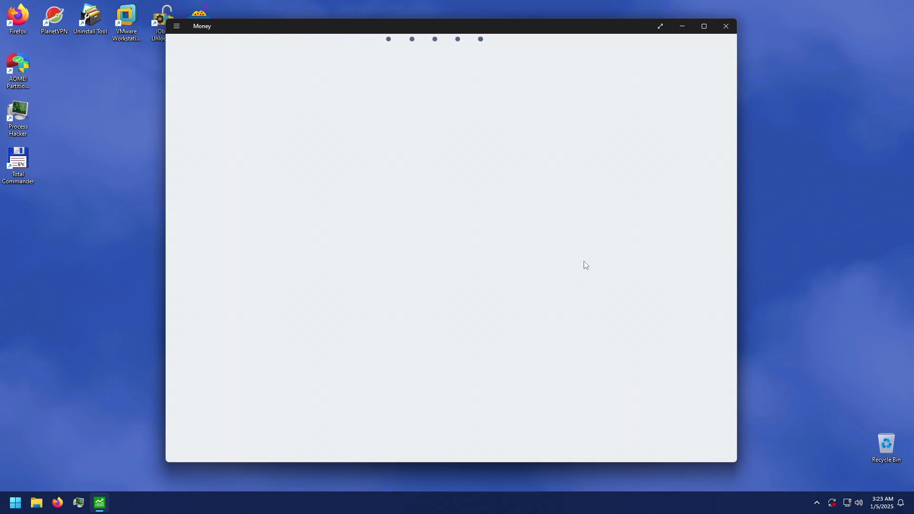
{"action": "left_click", "coordinate": [176, 26]}
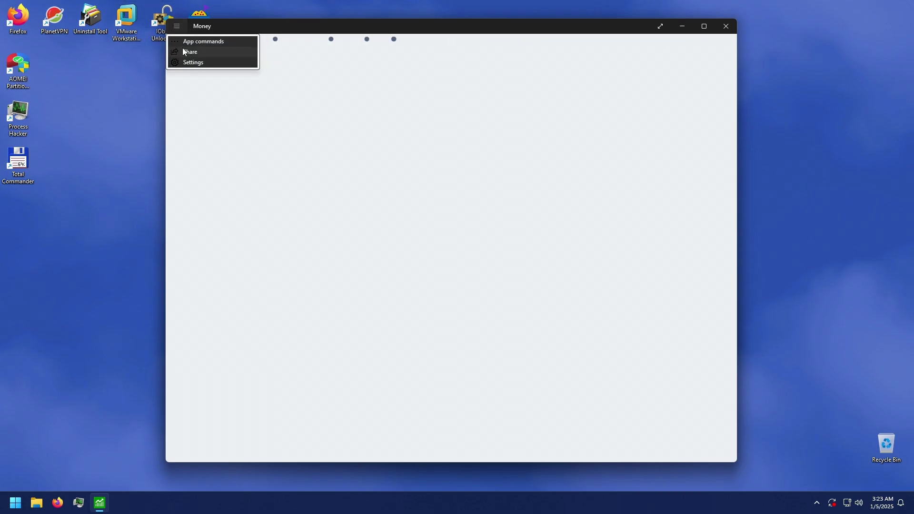
{"action": "left_click", "coordinate": [194, 62]}
{"action": "left_click", "coordinate": [269, 97]}
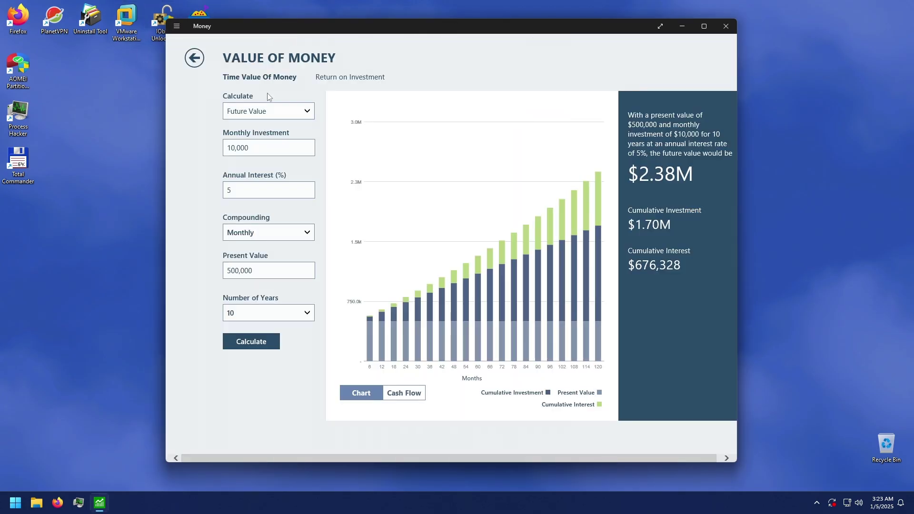
Set the Number of Years to 14 in the Time Value Of Money calculator and recalculate the result
{"action": "left_click", "coordinate": [286, 111]}
{"action": "left_click", "coordinate": [215, 120]}
{"action": "left_click", "coordinate": [263, 313]}
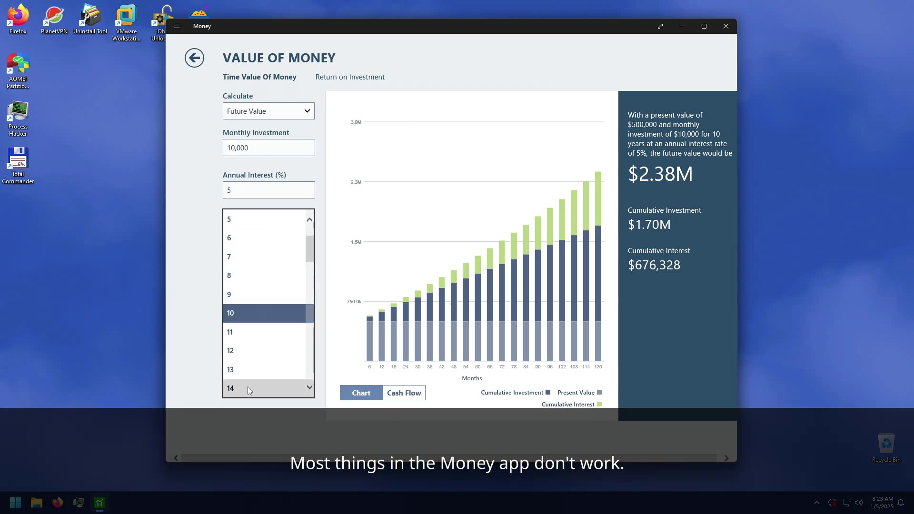
{"action": "left_click", "coordinate": [247, 386]}
{"action": "left_click", "coordinate": [261, 349]}
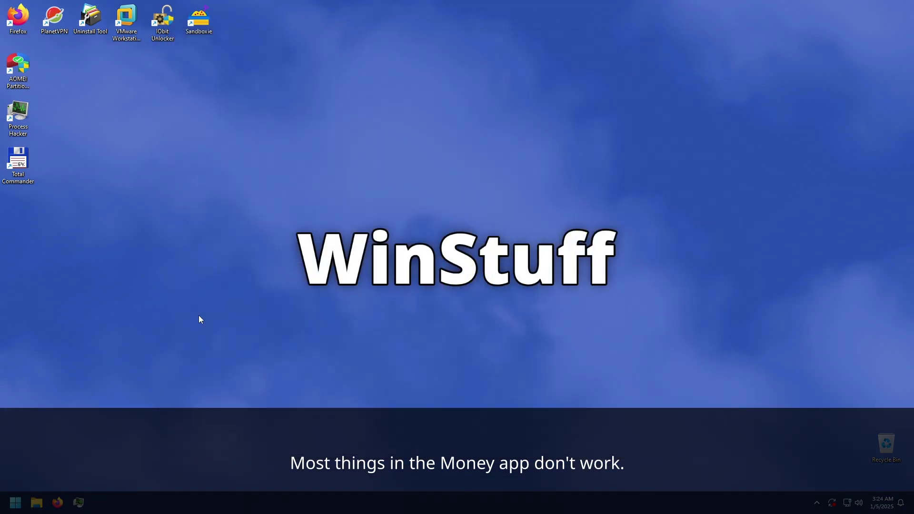
Launch Music from the full app list, centre its window and decline the available update
{"action": "key", "text": "super"}
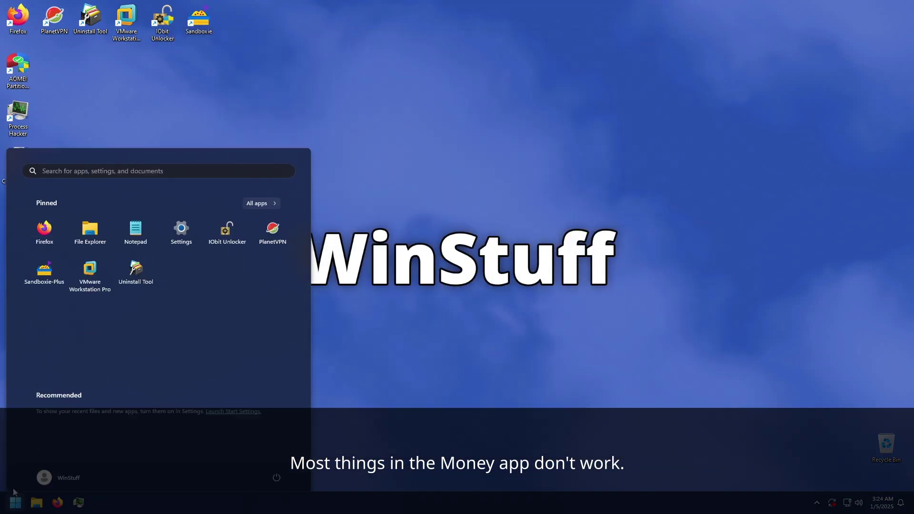
{"action": "scroll", "coordinate": [113, 330], "scroll_direction": "down", "scroll_amount": 3}
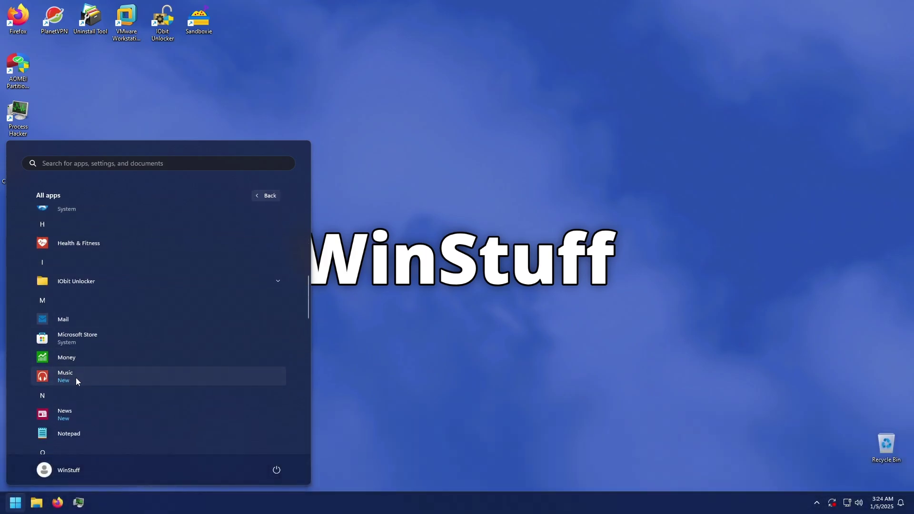
{"action": "left_click", "coordinate": [76, 378]}
{"action": "left_click_drag", "start_coordinate": [180, 26], "coordinate": [232, 38]}
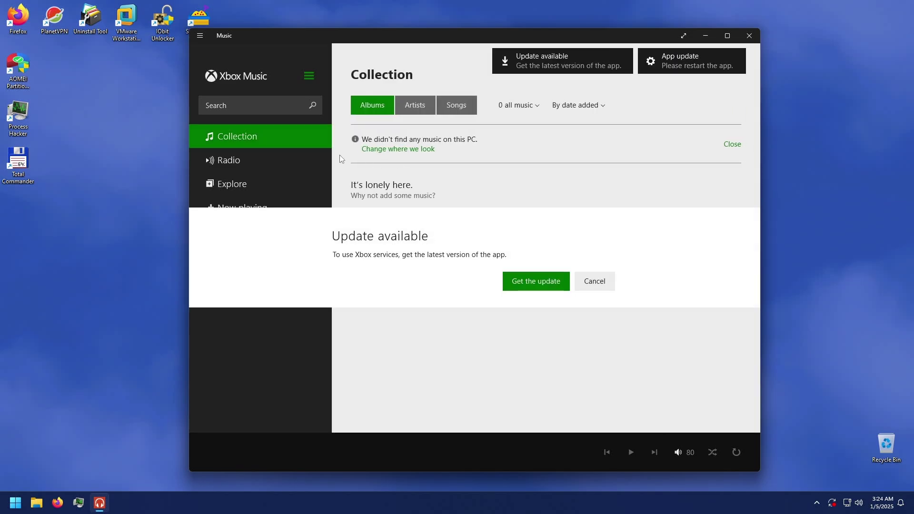
{"action": "left_click", "coordinate": [595, 281]}
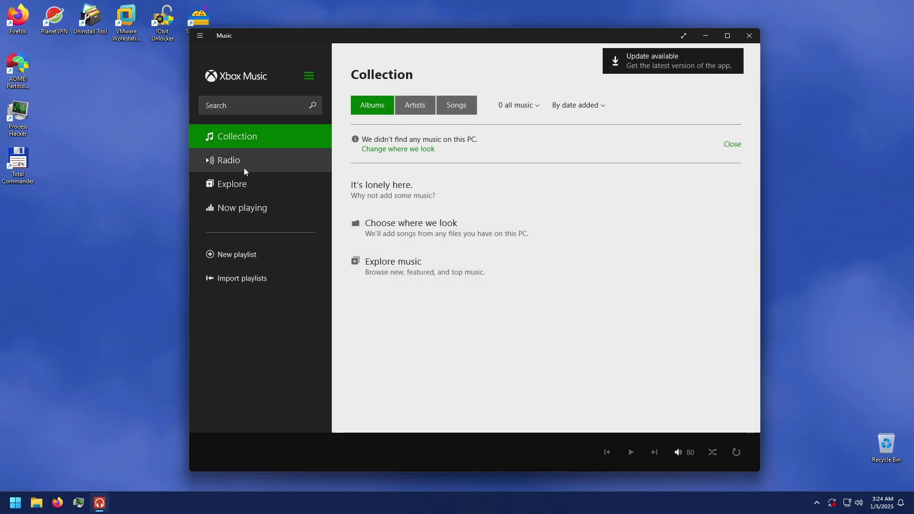
Review the local folders Music watches for its collection, then close the app
{"action": "left_click", "coordinate": [403, 236]}
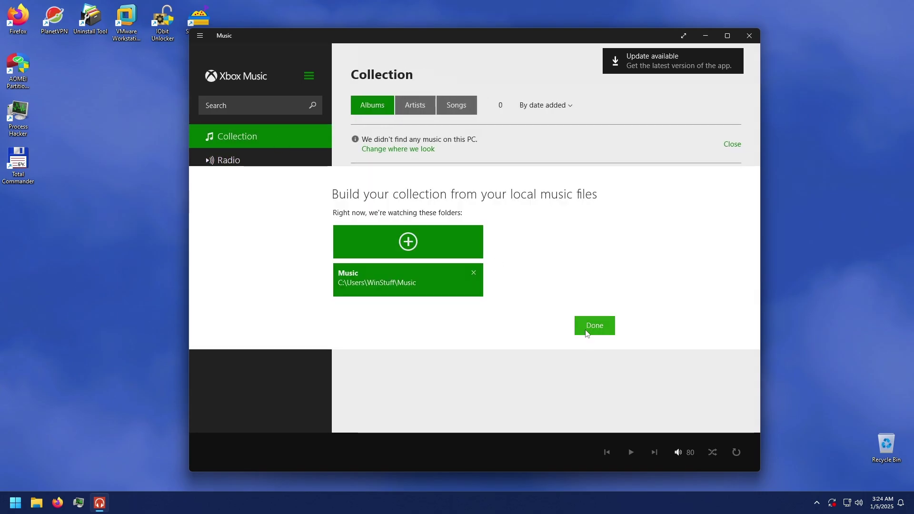
{"action": "left_click", "coordinate": [587, 327]}
{"action": "left_click", "coordinate": [749, 35]}
Launch News from the full app list
{"action": "key", "text": "super"}
{"action": "left_click", "coordinate": [268, 197]}
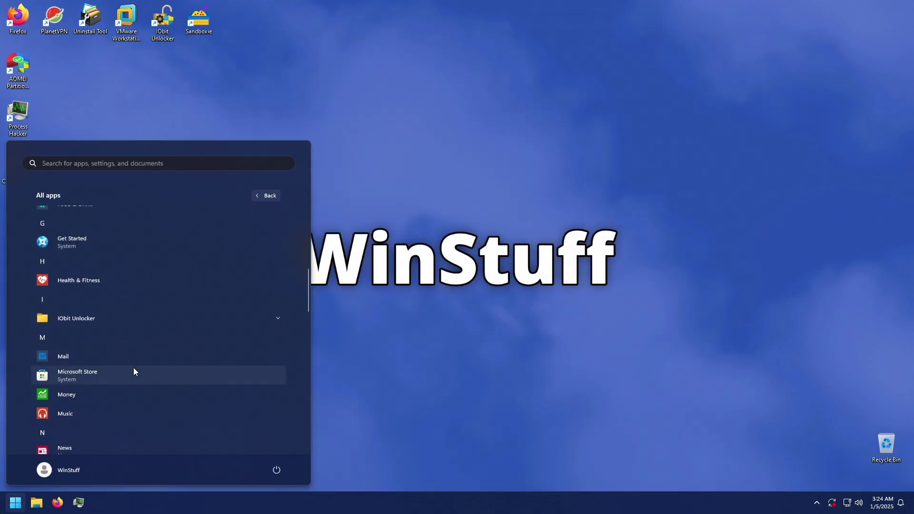
{"action": "scroll", "coordinate": [131, 362], "scroll_direction": "down", "scroll_amount": 3}
{"action": "left_click", "coordinate": [64, 302]}
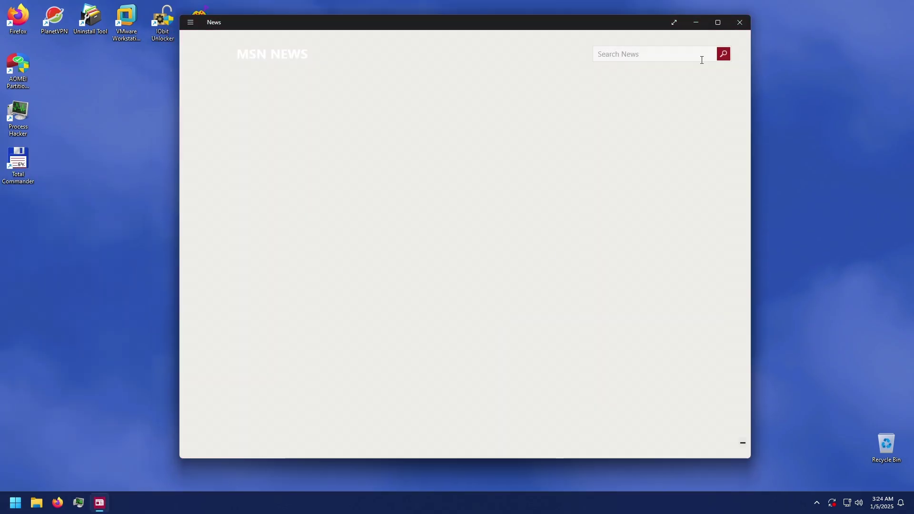
Search News for "windows 11"
{"action": "left_click", "coordinate": [636, 54]}
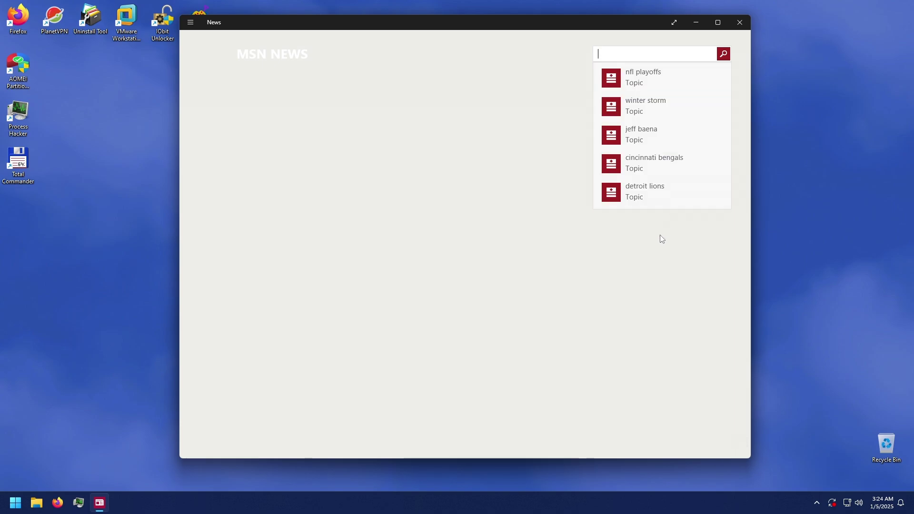
{"action": "type", "text": "windows 11"}
{"action": "key", "text": "Return"}
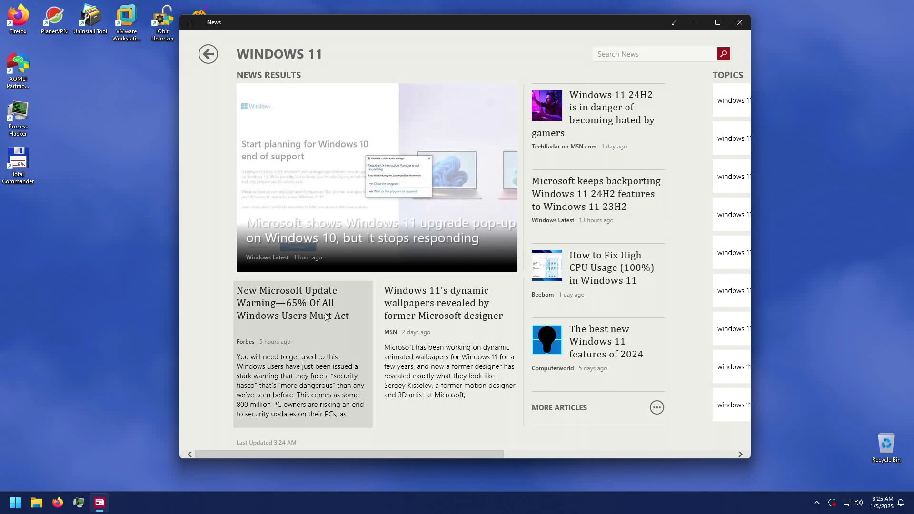
Open the Forbes article about the new Microsoft update warning, skim it and leave it
{"action": "left_click", "coordinate": [326, 317]}
{"action": "scroll", "coordinate": [411, 228], "scroll_direction": "down", "scroll_amount": 6}
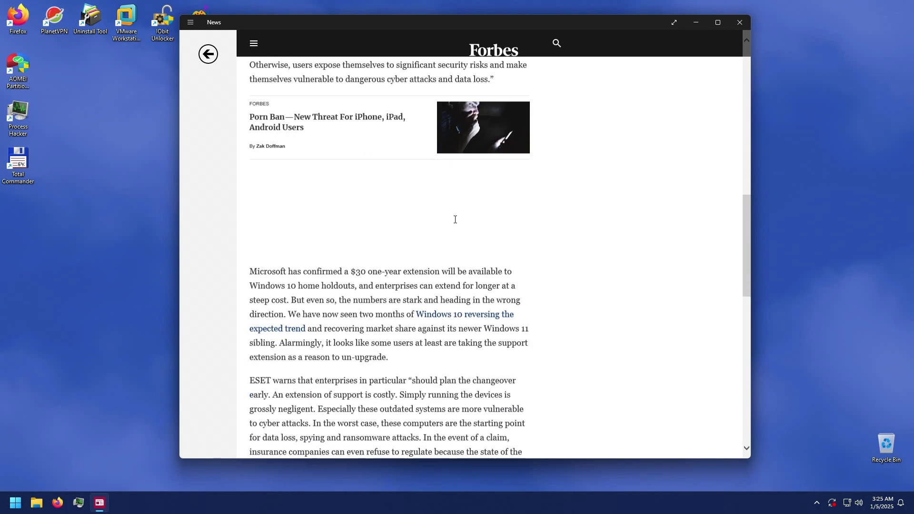
{"action": "scroll", "coordinate": [455, 218], "scroll_direction": "up", "scroll_amount": 7}
{"action": "key", "text": "alt+Left"}
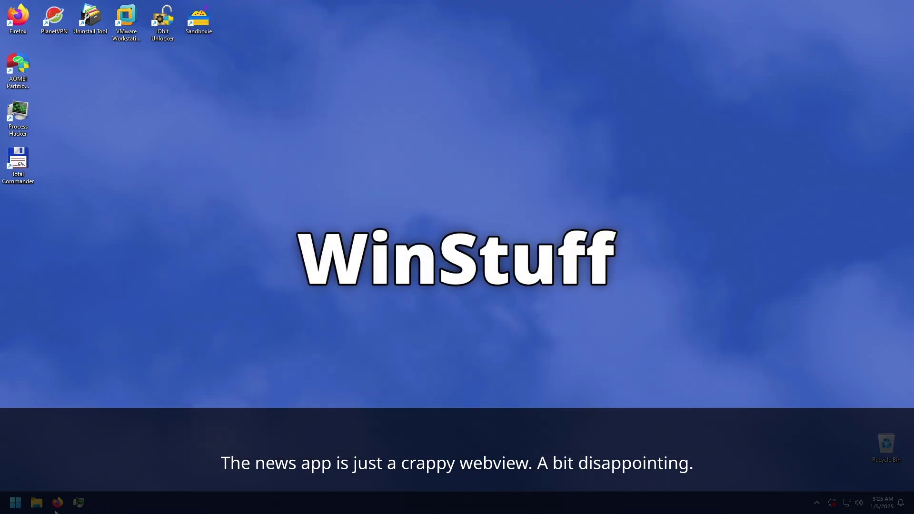
Launch OneNote from the full app list
{"action": "key", "text": "super"}
{"action": "left_click", "coordinate": [261, 195]}
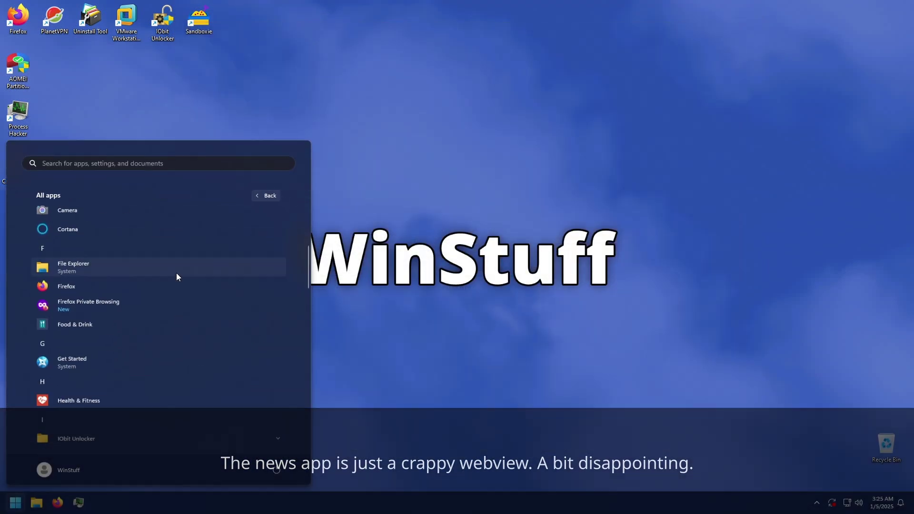
{"action": "scroll", "coordinate": [177, 275], "scroll_direction": "down", "scroll_amount": 10}
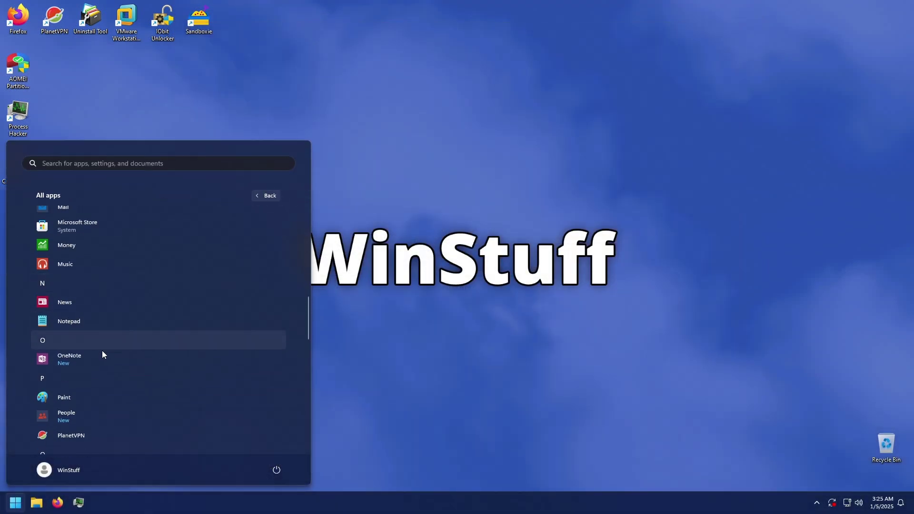
{"action": "right_click", "coordinate": [65, 362]}
{"action": "left_click", "coordinate": [144, 380]}
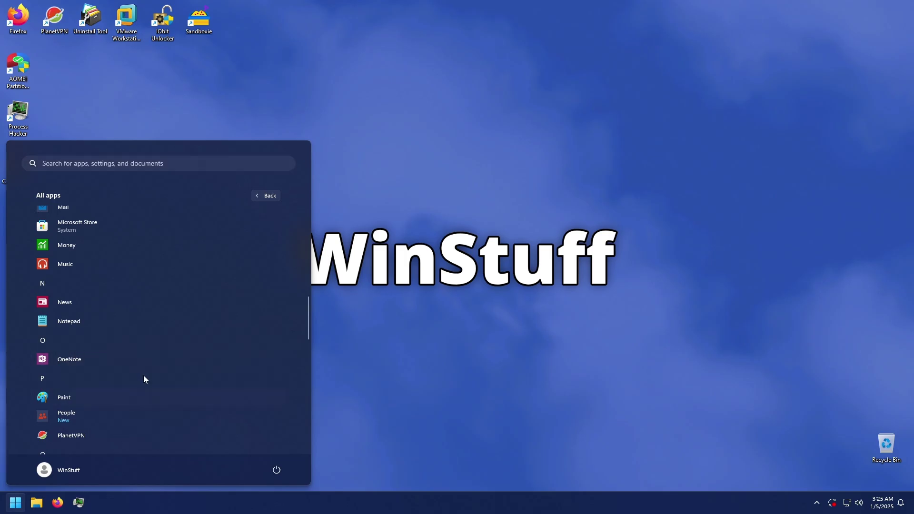
{"action": "left_click", "coordinate": [89, 366]}
Dismiss the OneNote sign-in window, try Sign In again, cancel it and close the app
{"action": "left_click", "coordinate": [535, 266]}
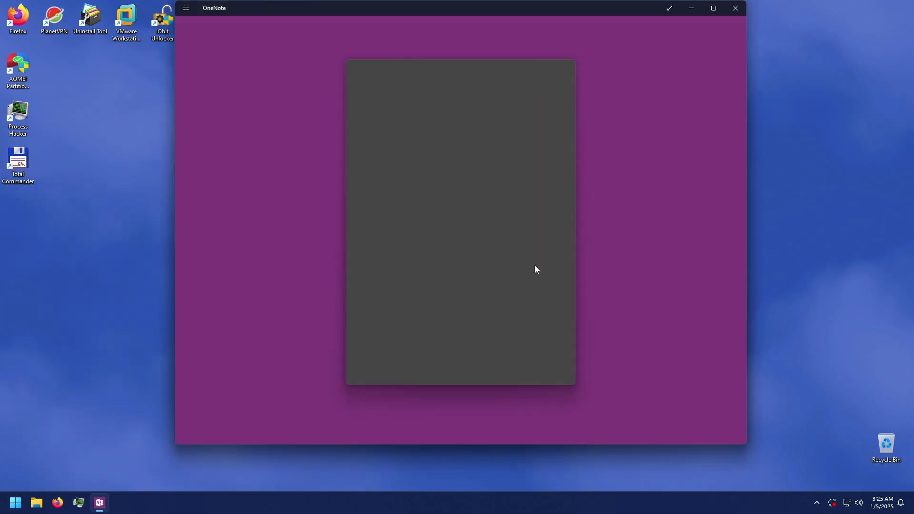
{"action": "left_click", "coordinate": [564, 67]}
{"action": "left_click", "coordinate": [557, 254]}
{"action": "left_click", "coordinate": [564, 67]}
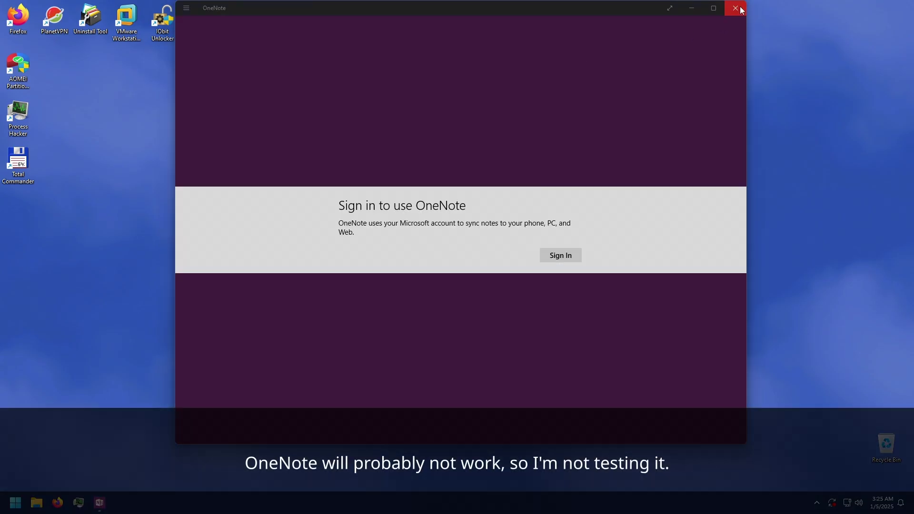
{"action": "left_click", "coordinate": [735, 9]}
Launch People from the full app list and centre its window
{"action": "left_click", "coordinate": [16, 502]}
{"action": "left_click", "coordinate": [261, 195]}
{"action": "scroll", "coordinate": [152, 323], "scroll_direction": "down", "scroll_amount": 12}
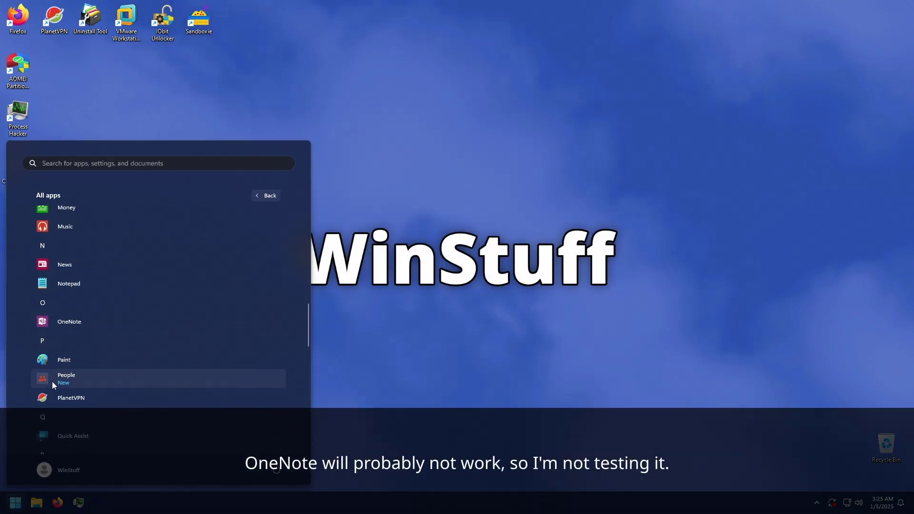
{"action": "left_click", "coordinate": [86, 375]}
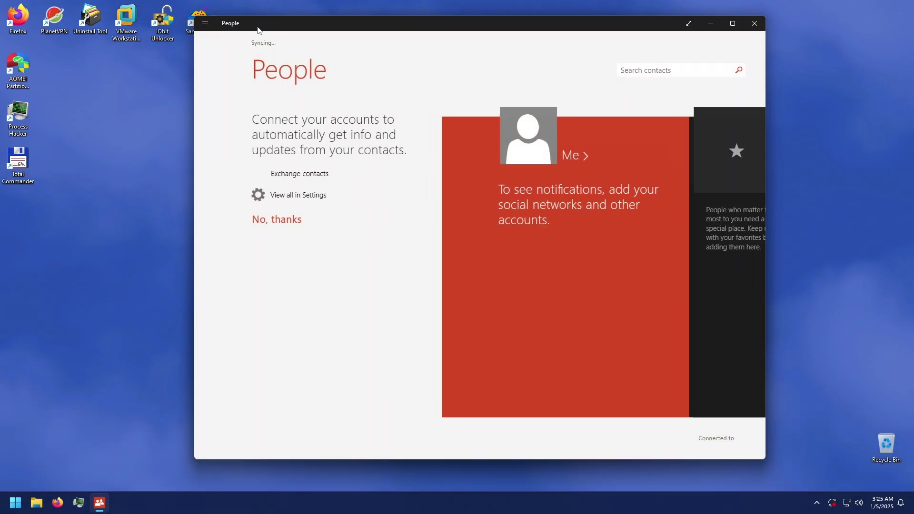
{"action": "left_click_drag", "start_coordinate": [259, 29], "coordinate": [206, 36]}
Browse the sections of the People home page and open All contacts
{"action": "scroll", "coordinate": [236, 243], "scroll_direction": "down", "scroll_amount": 5}
{"action": "scroll", "coordinate": [237, 240], "scroll_direction": "up", "scroll_amount": 5}
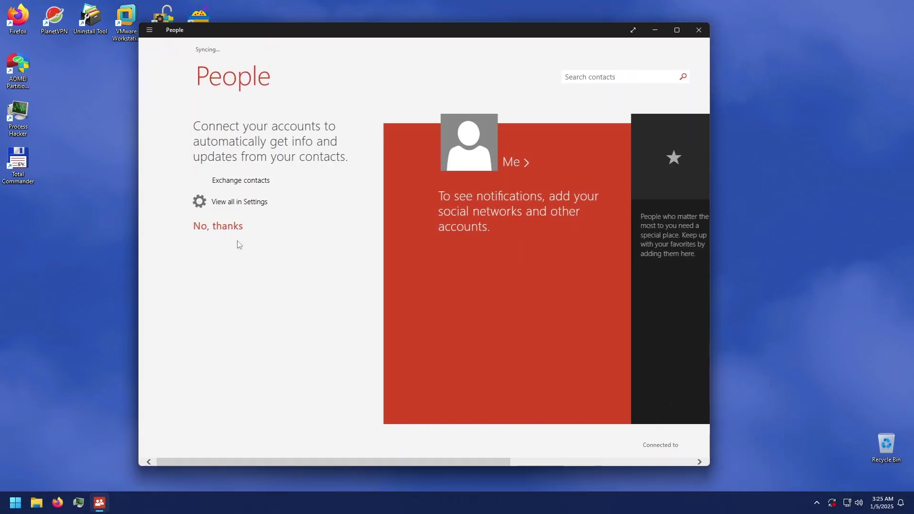
{"action": "scroll", "coordinate": [240, 233], "scroll_direction": "down", "scroll_amount": 5}
{"action": "left_click", "coordinate": [499, 187]}
Try out a new Outlook contact with first and last name, company microsoft and a personal email, then close People without saving
{"action": "right_click", "coordinate": [280, 128]}
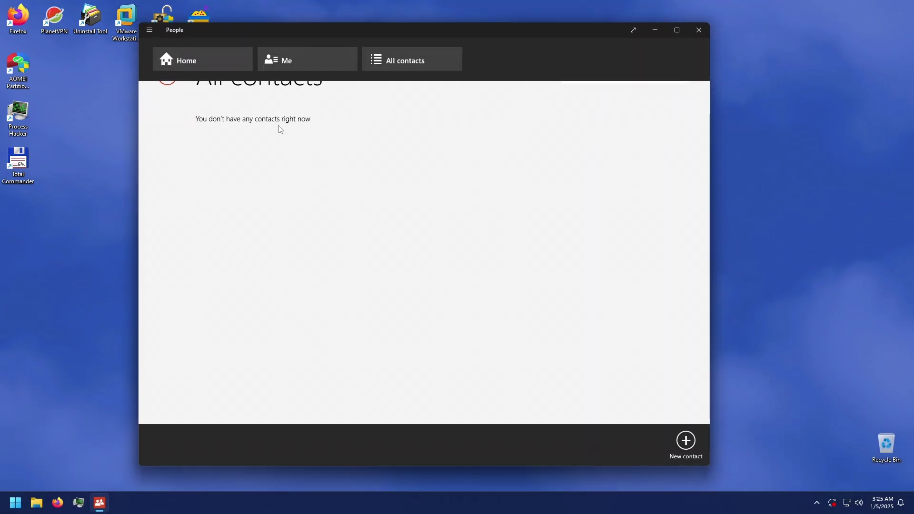
{"action": "left_click", "coordinate": [686, 439]}
{"action": "left_click", "coordinate": [255, 135]}
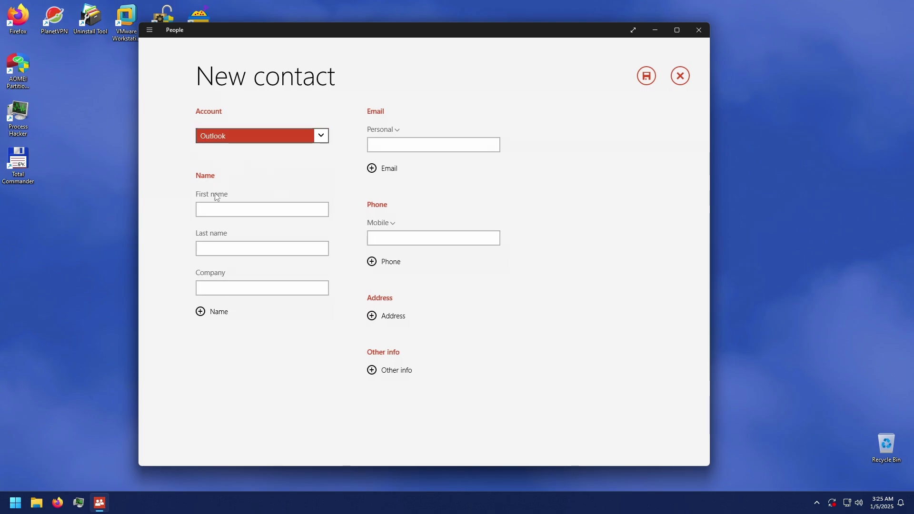
{"action": "left_click", "coordinate": [235, 193]}
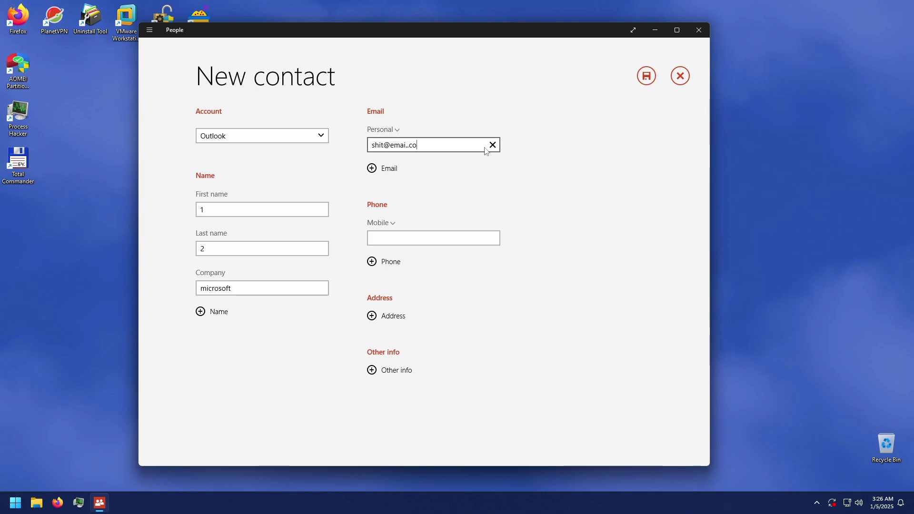
{"action": "left_click", "coordinate": [699, 30]}
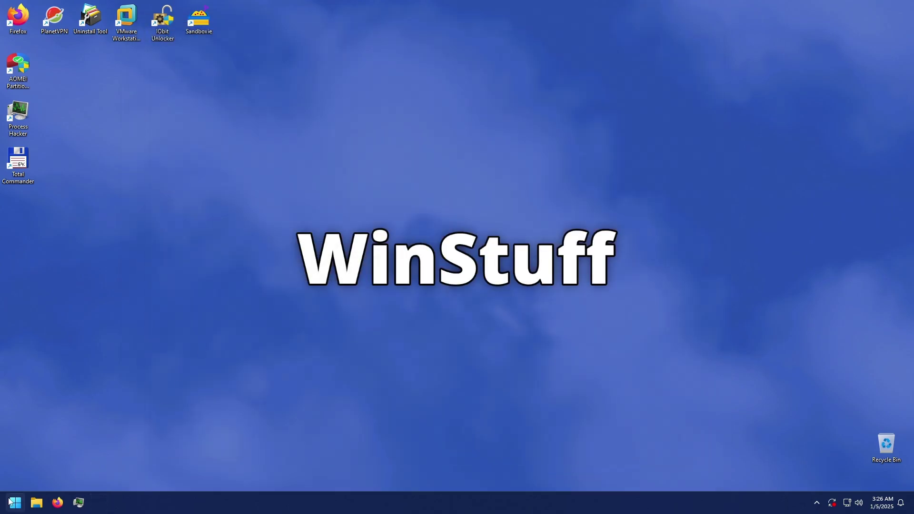
Launch Reader from the full app list
{"action": "left_click", "coordinate": [15, 502]}
{"action": "left_click", "coordinate": [261, 193]}
{"action": "scroll", "coordinate": [157, 309], "scroll_direction": "down", "scroll_amount": 10}
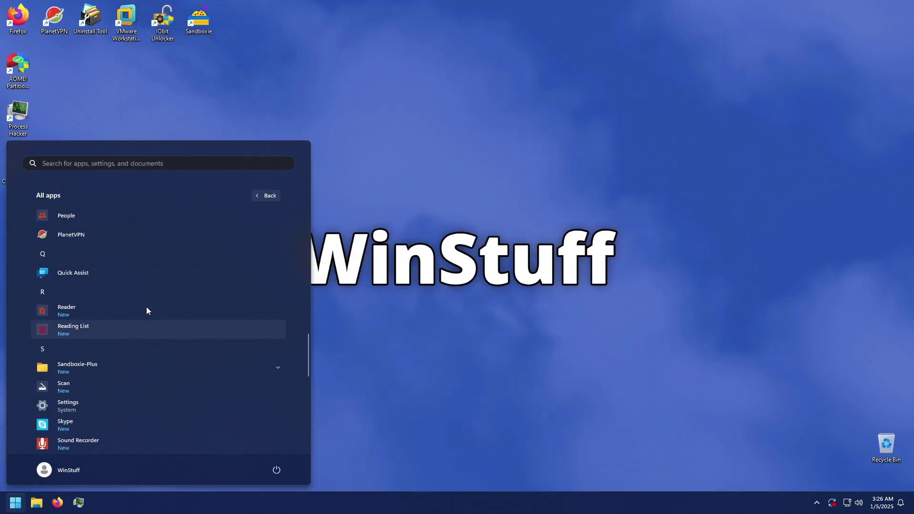
{"action": "left_click", "coordinate": [66, 324]}
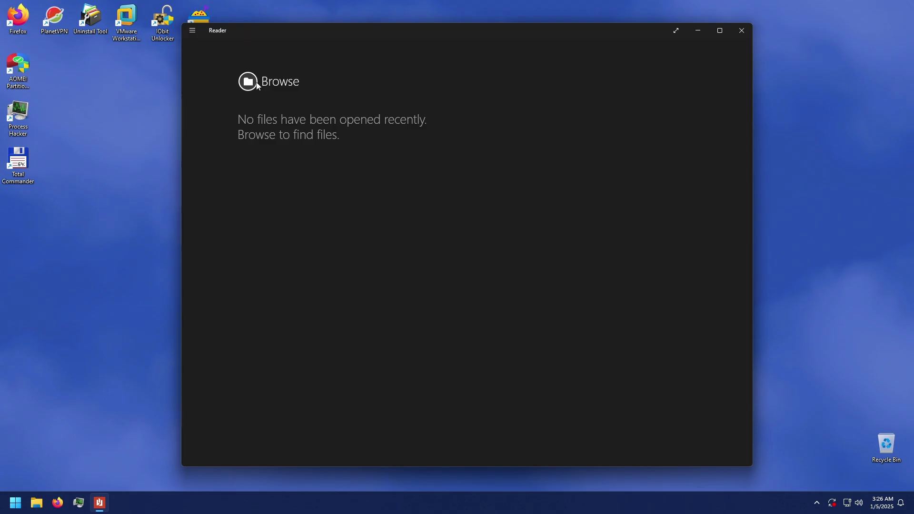
Check the file types Reader offers in its file browser, then cancel browsing and close Reader
{"action": "left_click", "coordinate": [246, 80]}
{"action": "left_click", "coordinate": [562, 247]}
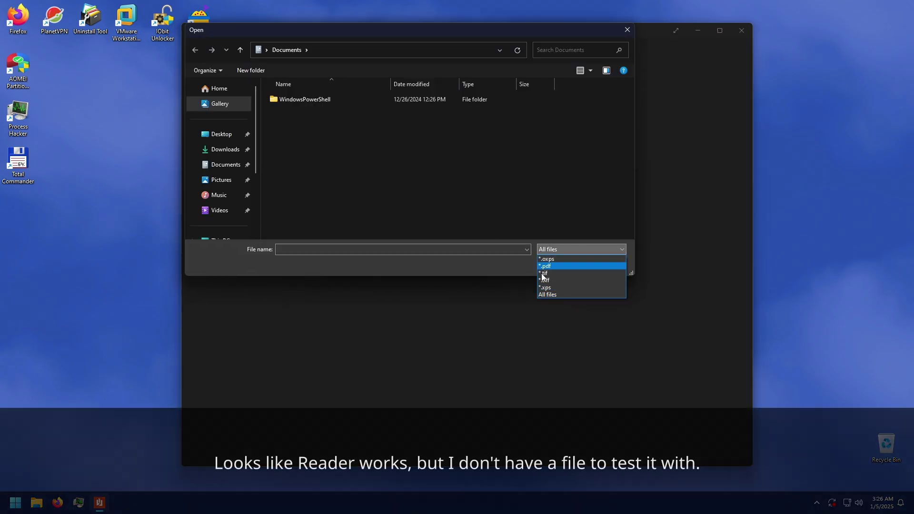
{"action": "left_click", "coordinate": [610, 264]}
{"action": "left_click", "coordinate": [605, 263]}
{"action": "left_click", "coordinate": [741, 30]}
Launch Reading List from the full app list
{"action": "key", "text": "super"}
{"action": "left_click", "coordinate": [256, 195]}
{"action": "scroll", "coordinate": [79, 362], "scroll_direction": "down", "scroll_amount": 10}
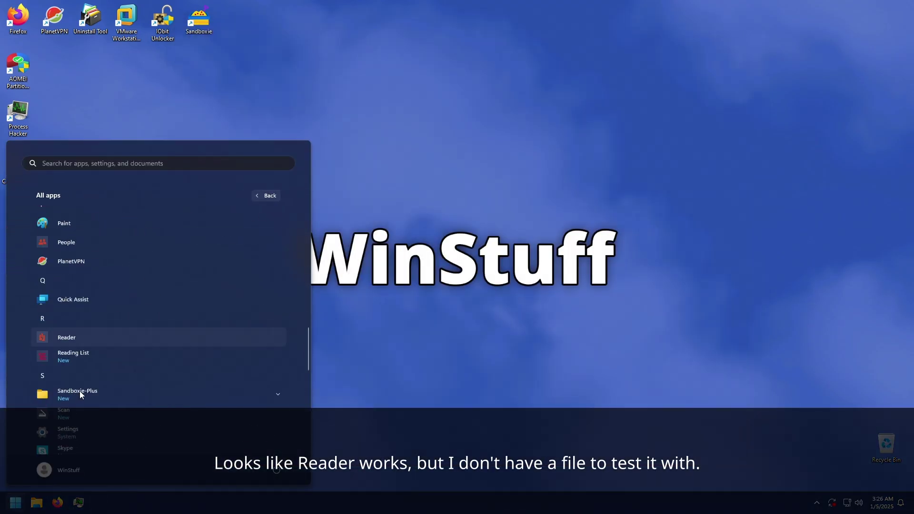
{"action": "left_click", "coordinate": [76, 304]}
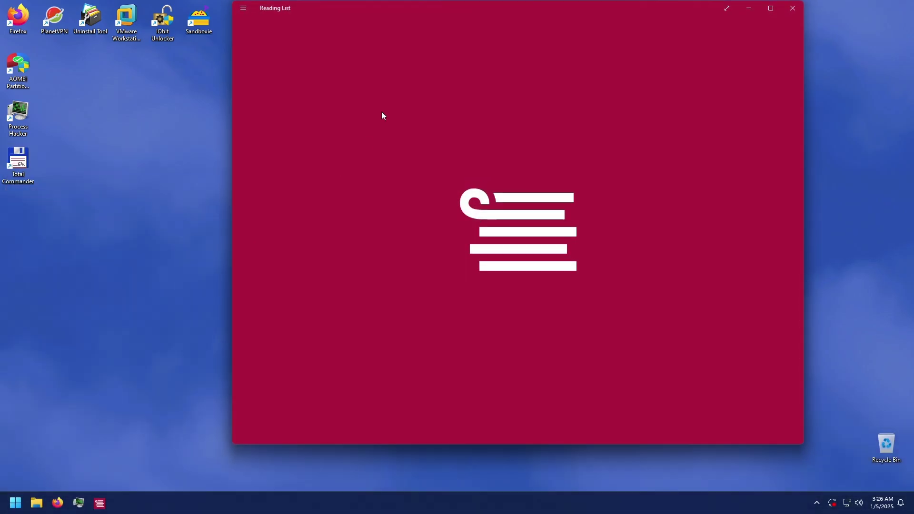
{"action": "left_click", "coordinate": [691, 43]}
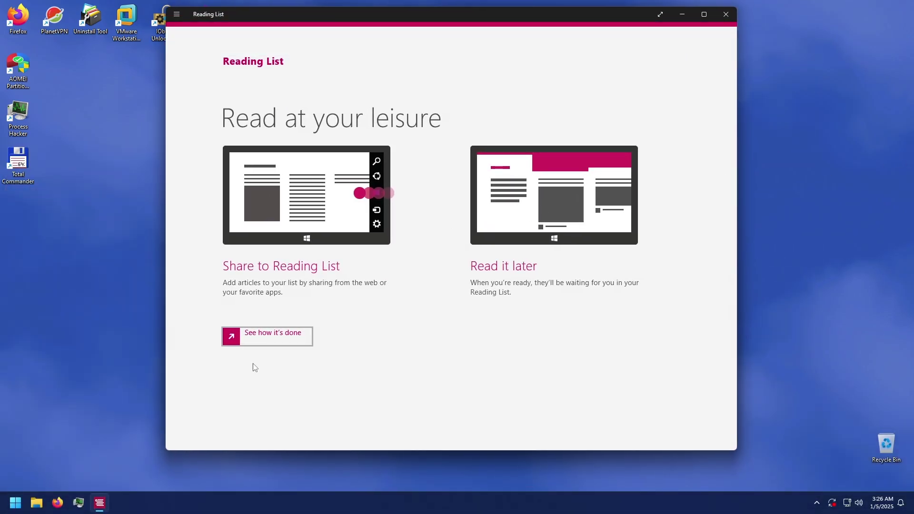
Try the See how it's done link in Reading List, then view the Food category and close the app
{"action": "left_click", "coordinate": [267, 337]}
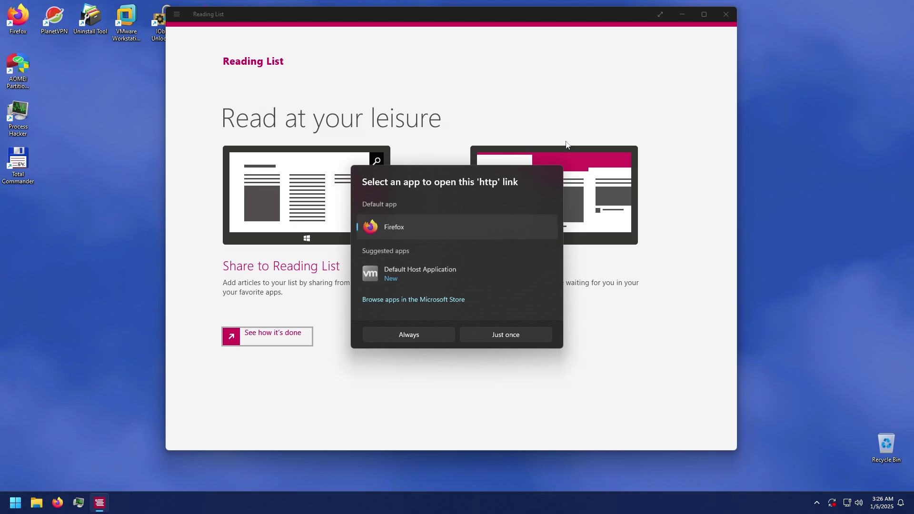
{"action": "left_click", "coordinate": [505, 335]}
{"action": "left_click", "coordinate": [177, 14]}
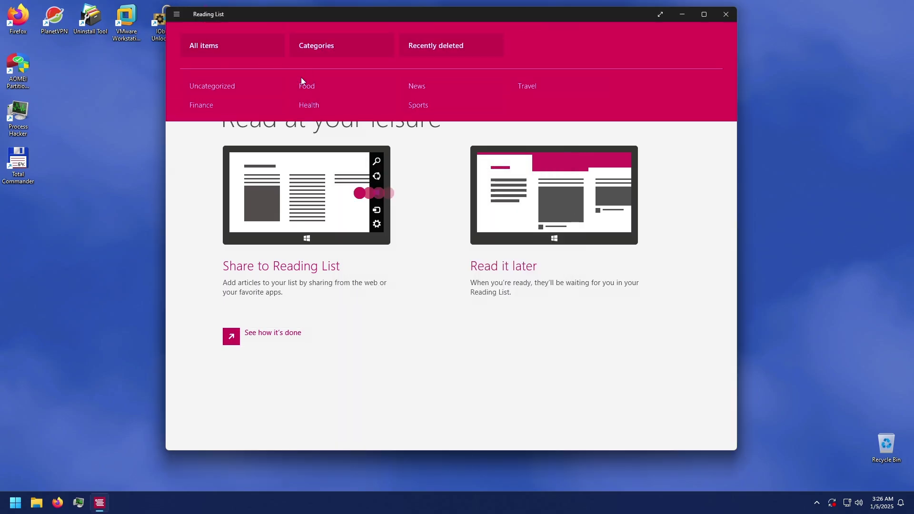
{"action": "left_click", "coordinate": [305, 90]}
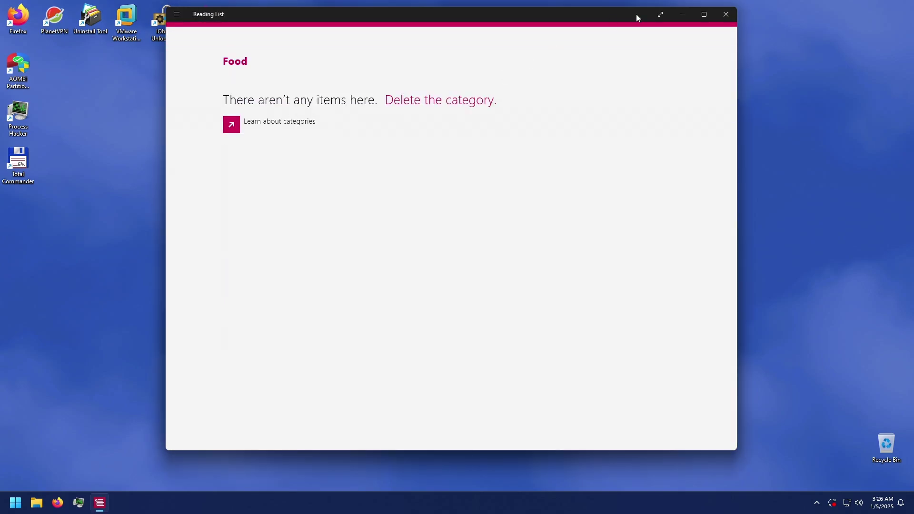
{"action": "left_click", "coordinate": [725, 14]}
Launch Skype from the full app list and start signing in with a Microsoft account
{"action": "key", "text": "super"}
{"action": "left_click", "coordinate": [266, 195]}
{"action": "scroll", "coordinate": [105, 324], "scroll_direction": "down", "scroll_amount": 10}
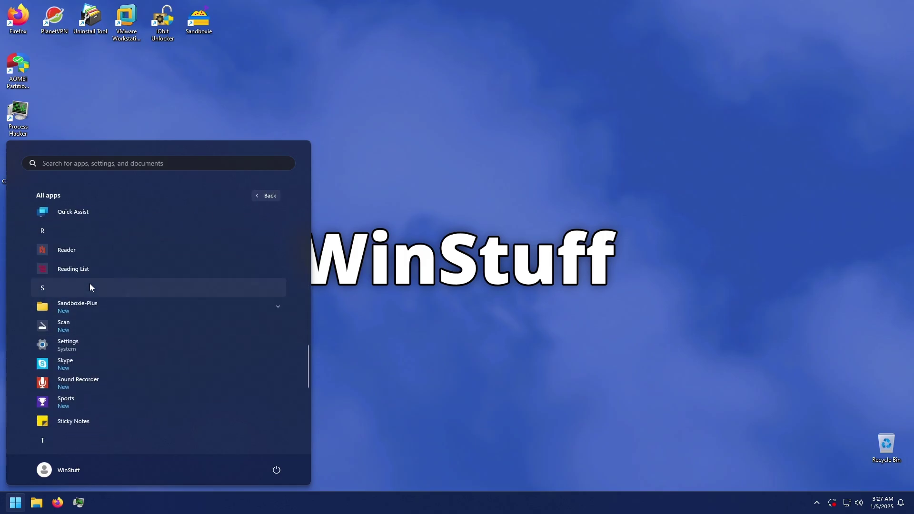
{"action": "left_click", "coordinate": [65, 364]}
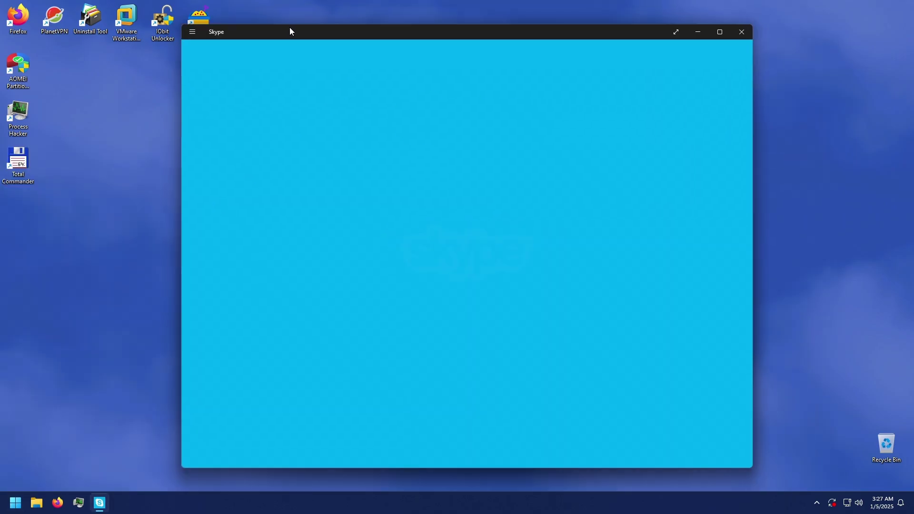
{"action": "left_click", "coordinate": [495, 271]}
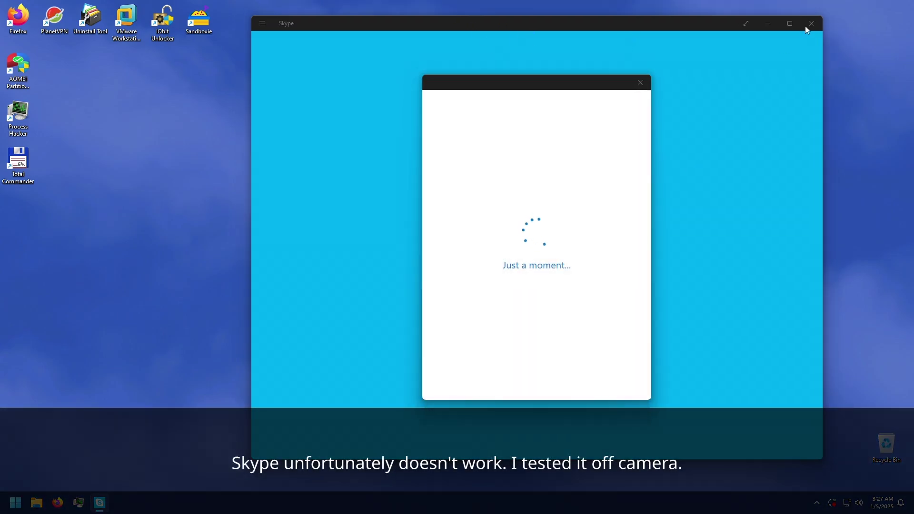
Close Skype along with its sign-in dialog, without entering an account
{"action": "left_click", "coordinate": [645, 88]}
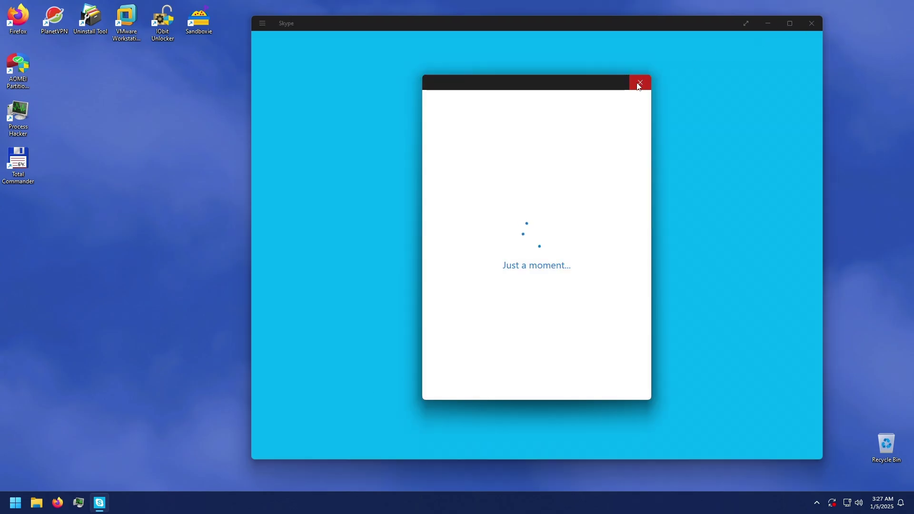
{"action": "right_click", "coordinate": [107, 509]}
{"action": "right_click", "coordinate": [99, 503]}
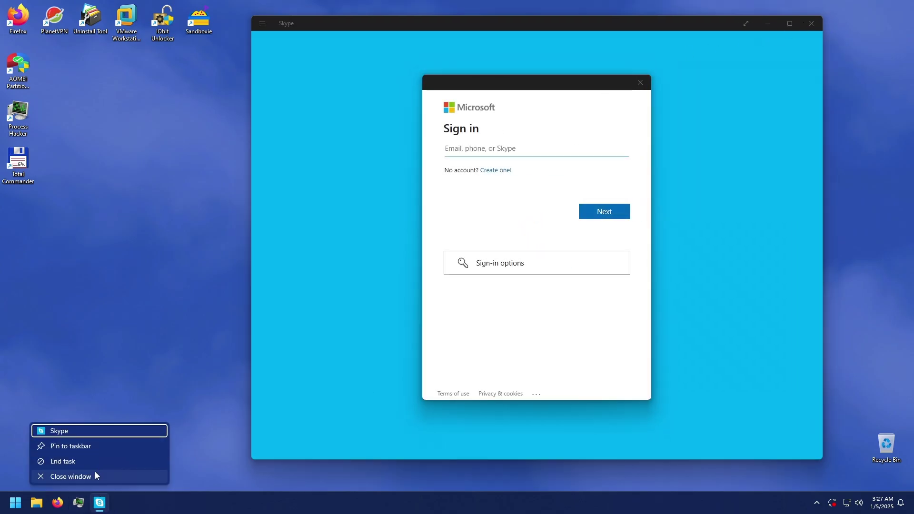
{"action": "left_click", "coordinate": [95, 473]}
Try out Sound Recorder from the full app list, denying it microphone access, and close it
{"action": "key", "text": "super"}
{"action": "left_click", "coordinate": [259, 195]}
{"action": "scroll", "coordinate": [168, 365], "scroll_direction": "down", "scroll_amount": 10}
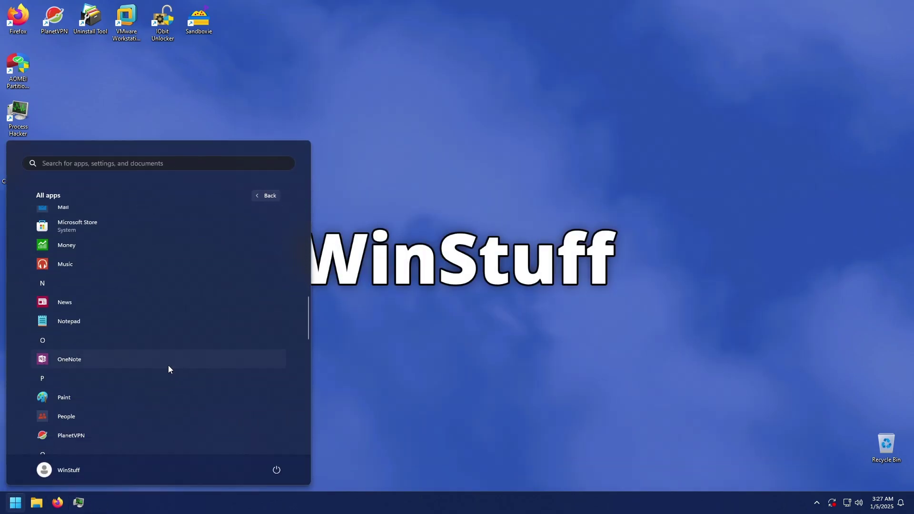
{"action": "left_click", "coordinate": [84, 423]}
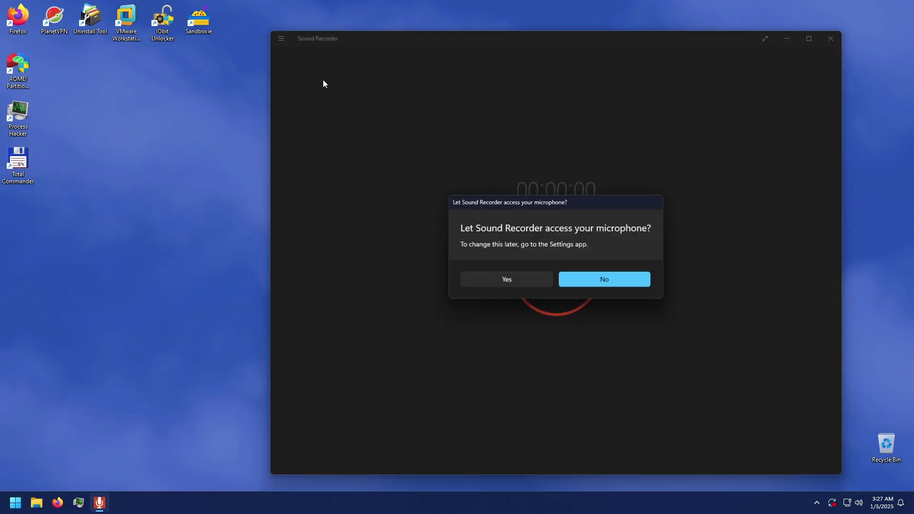
{"action": "left_click", "coordinate": [581, 280]}
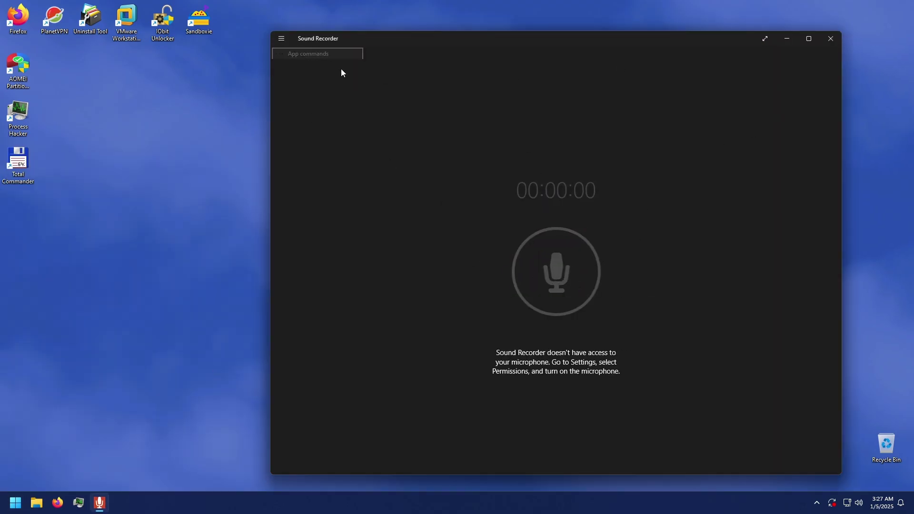
{"action": "left_click", "coordinate": [831, 39]}
Launch Sports from the full app list, check its MSN Sports page and close it
{"action": "key", "text": "super"}
{"action": "left_click", "coordinate": [259, 195]}
{"action": "scroll", "coordinate": [161, 337], "scroll_direction": "down", "scroll_amount": 10}
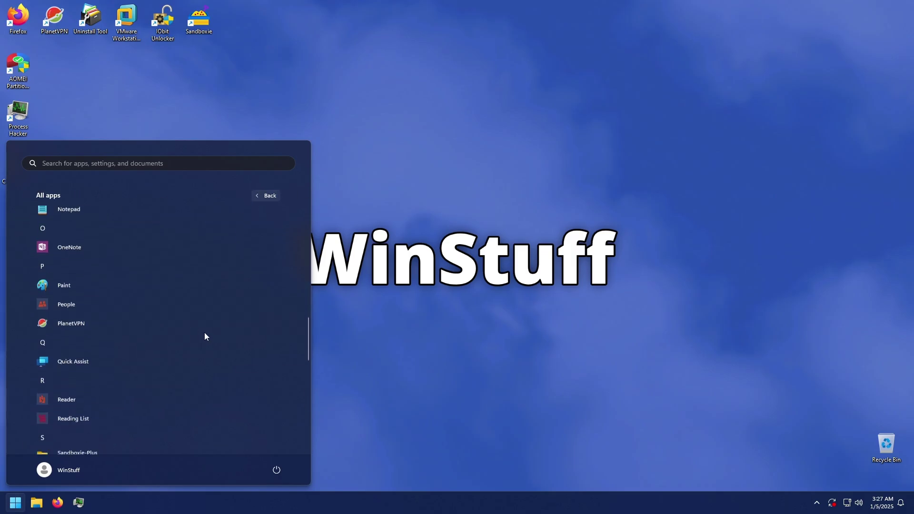
{"action": "scroll", "coordinate": [46, 369], "scroll_direction": "down", "scroll_amount": 2}
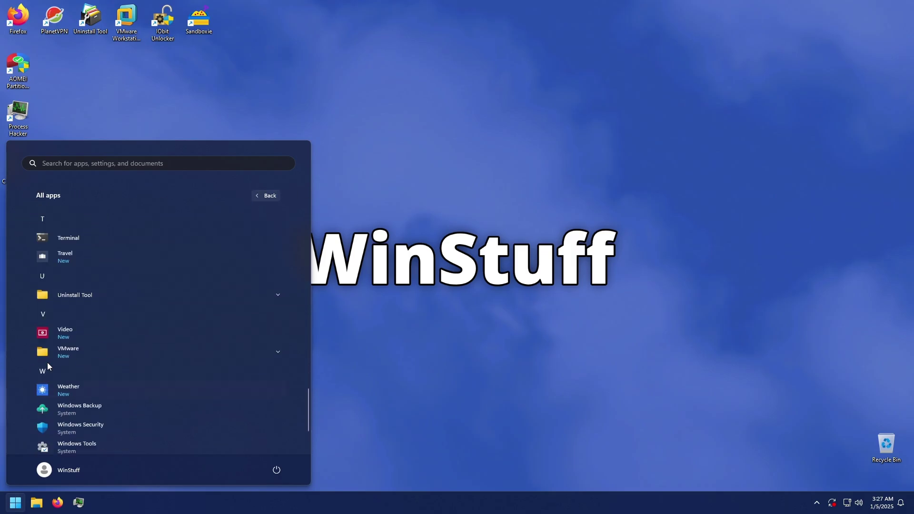
{"action": "left_click", "coordinate": [66, 252]}
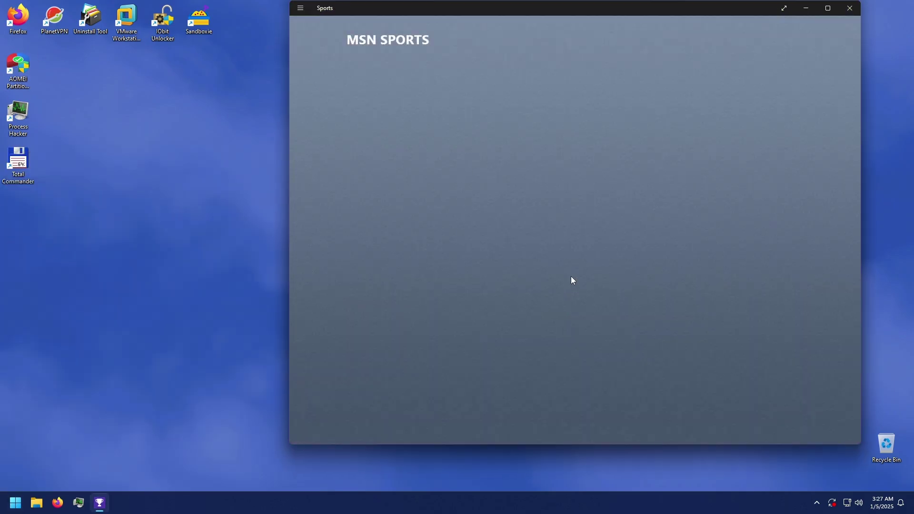
{"action": "left_click_drag", "start_coordinate": [337, 8], "coordinate": [214, 27]}
{"action": "left_click", "coordinate": [733, 27]}
Launch Travel from the full app list, then view its Asia destinations and return to the home page
{"action": "key", "text": "super"}
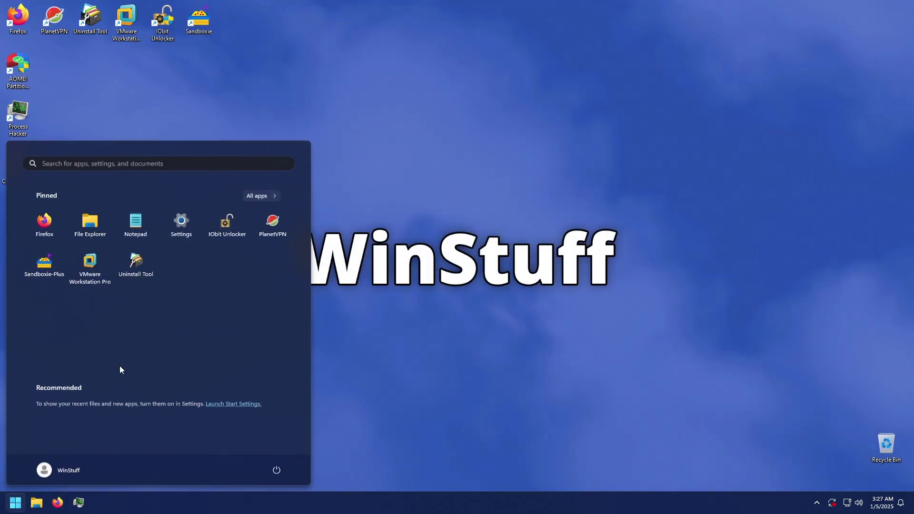
{"action": "left_click", "coordinate": [265, 195]}
{"action": "scroll", "coordinate": [107, 380], "scroll_direction": "down", "scroll_amount": 10}
{"action": "scroll", "coordinate": [112, 371], "scroll_direction": "down", "scroll_amount": 5}
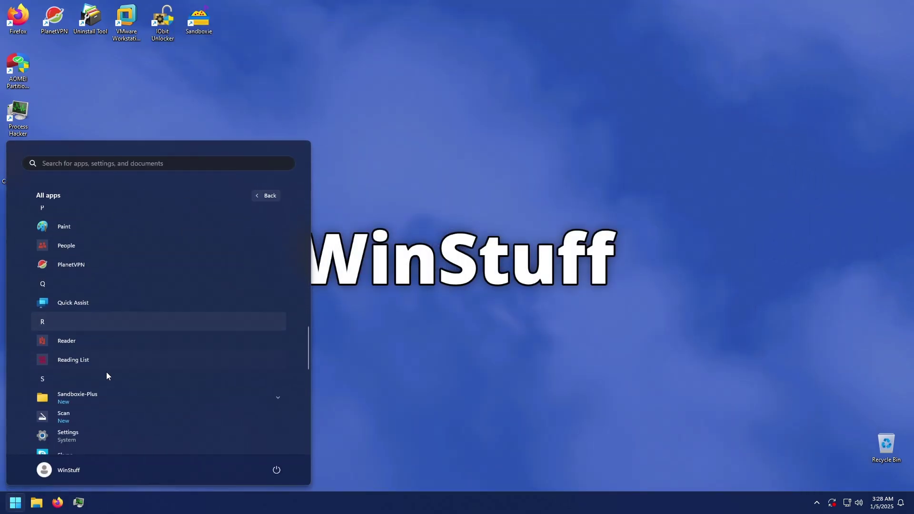
{"action": "scroll", "coordinate": [50, 371], "scroll_direction": "down", "scroll_amount": 1}
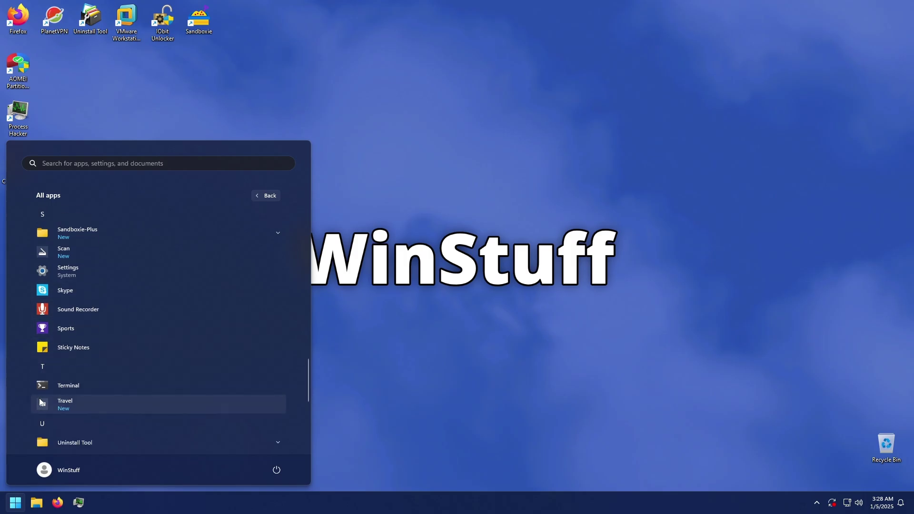
{"action": "left_click", "coordinate": [57, 402]}
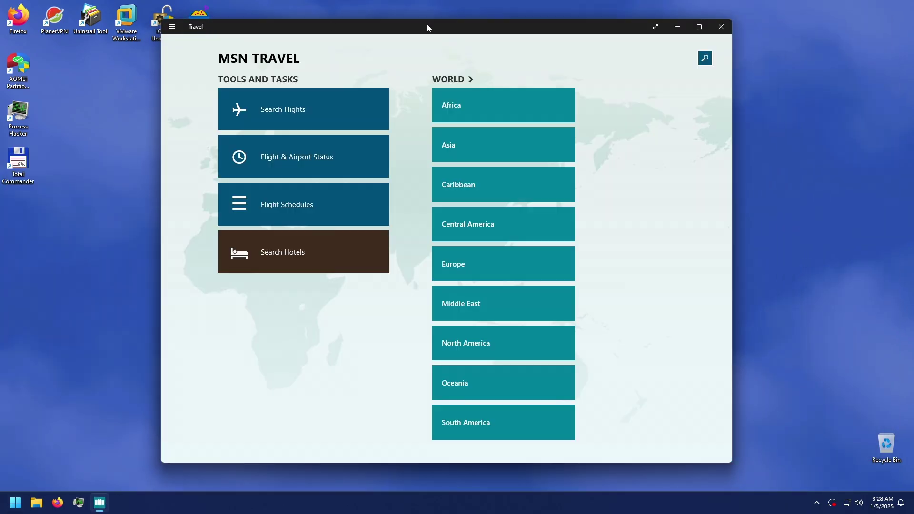
{"action": "left_click", "coordinate": [478, 161]}
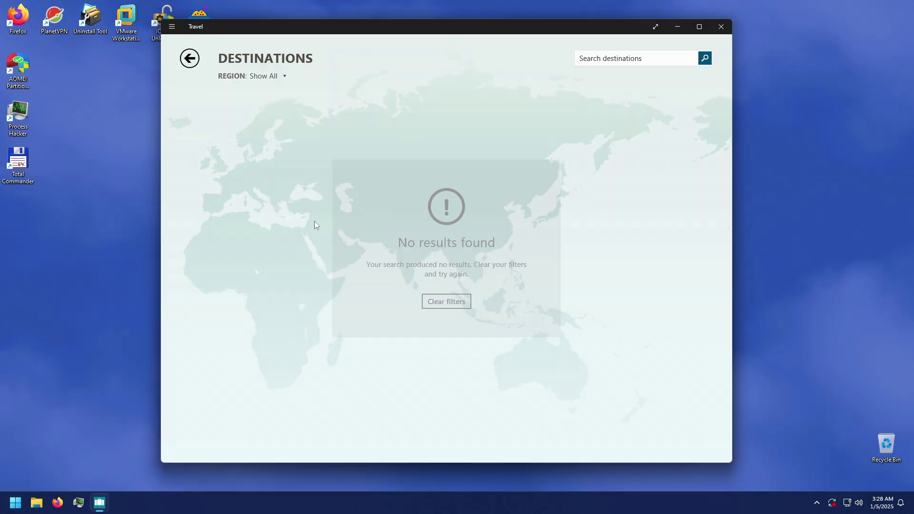
{"action": "left_click", "coordinate": [189, 60]}
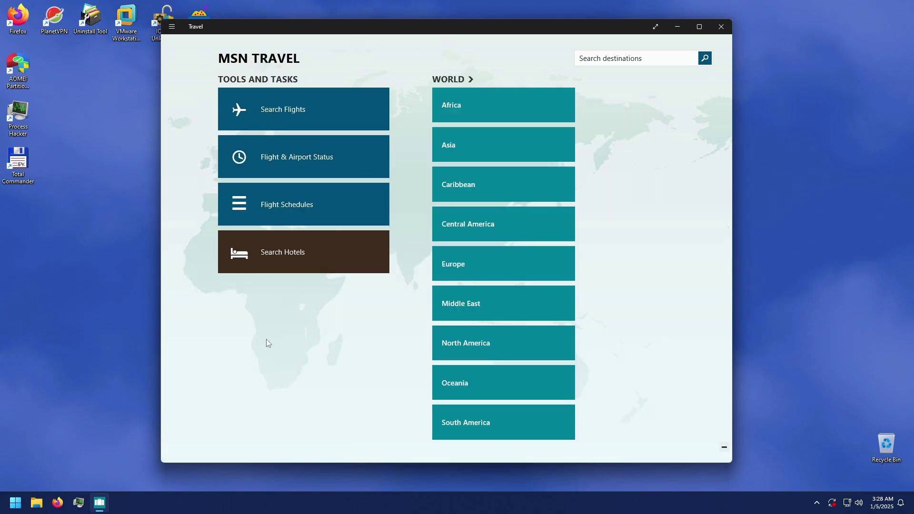
Look through the Search, Schedule and Status sections of Travel's Flights page and try detecting the departure location automatically
{"action": "left_click", "coordinate": [292, 100]}
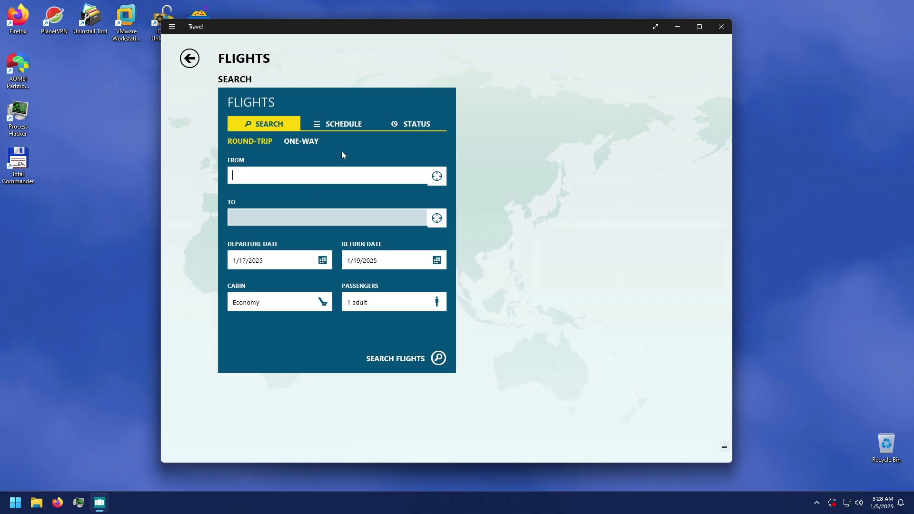
{"action": "left_click", "coordinate": [338, 124]}
{"action": "left_click", "coordinate": [412, 124]}
{"action": "left_click", "coordinate": [264, 124]}
{"action": "left_click", "coordinate": [436, 176]}
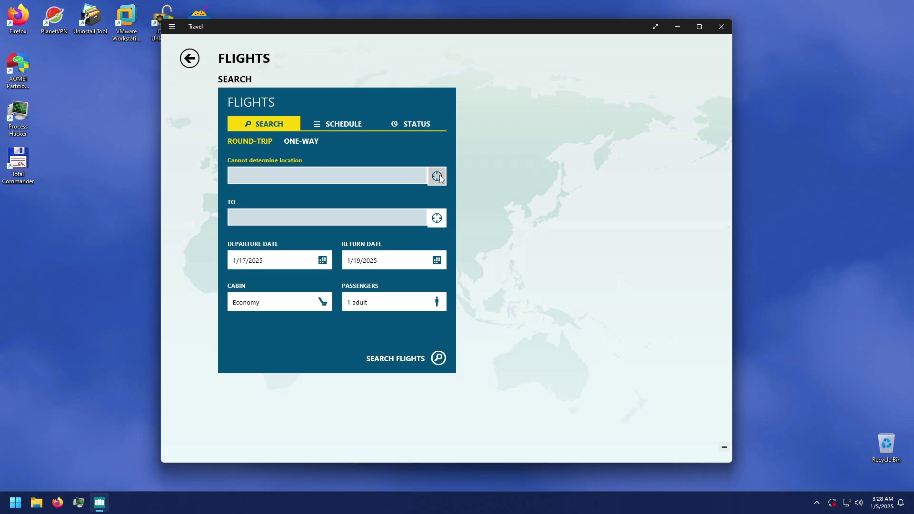
Try Travel's Best of Web section, then close the app
{"action": "left_click", "coordinate": [172, 26]}
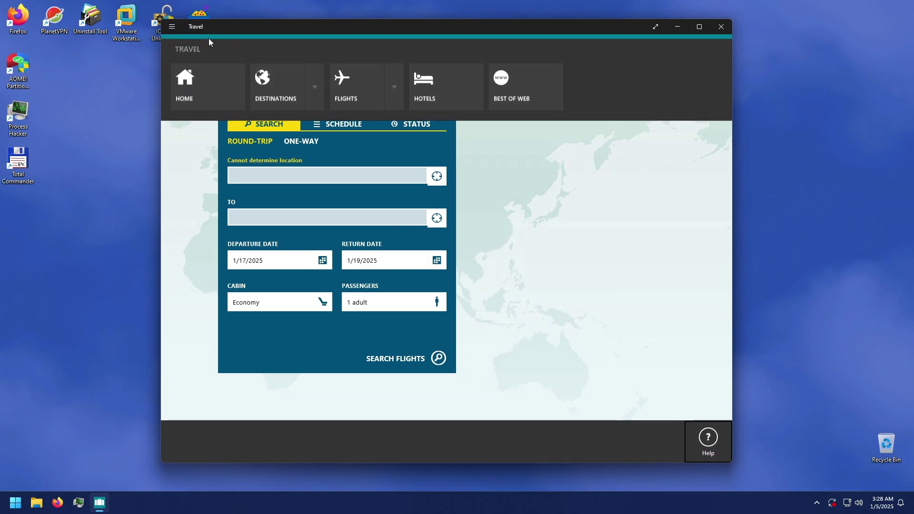
{"action": "left_click", "coordinate": [523, 88]}
{"action": "left_click", "coordinate": [719, 28]}
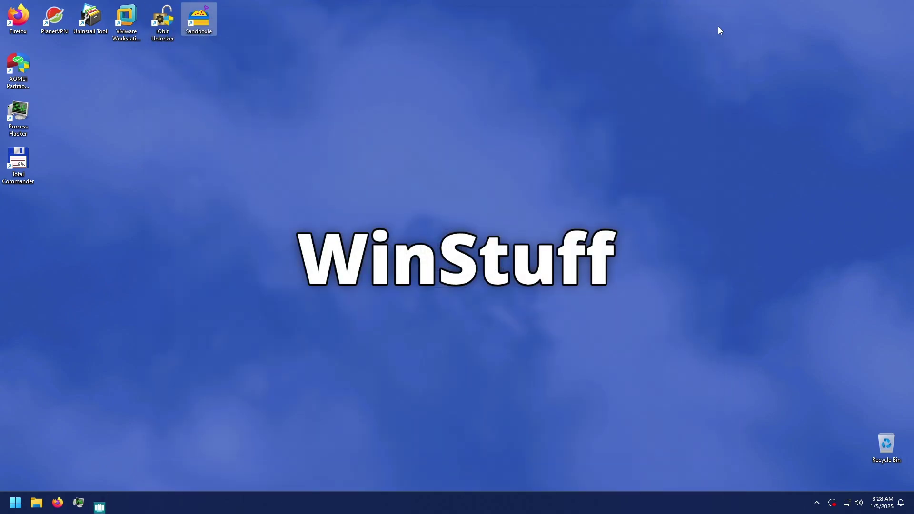
Launch Video from the full app list
{"action": "key", "text": "super"}
{"action": "left_click", "coordinate": [265, 196]}
{"action": "scroll", "coordinate": [182, 261], "scroll_direction": "down", "scroll_amount": 5}
{"action": "scroll", "coordinate": [142, 313], "scroll_direction": "down", "scroll_amount": 10}
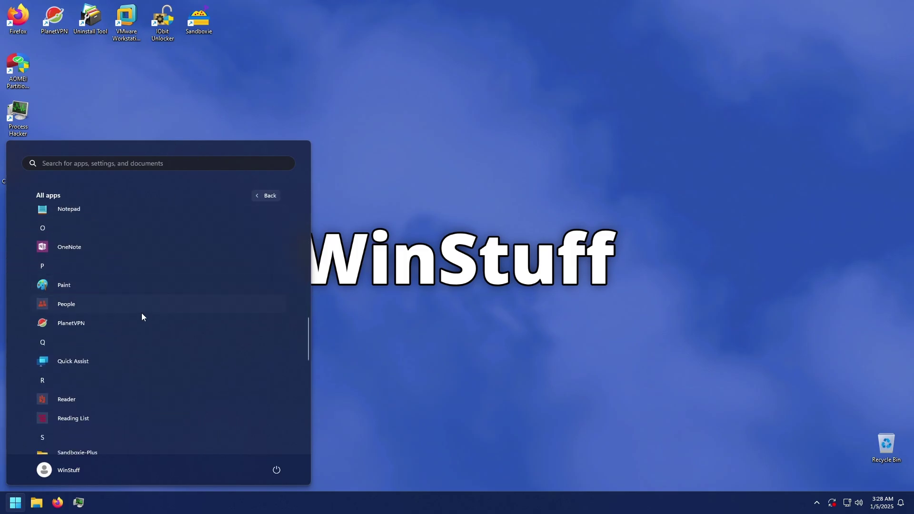
{"action": "left_click", "coordinate": [70, 290]}
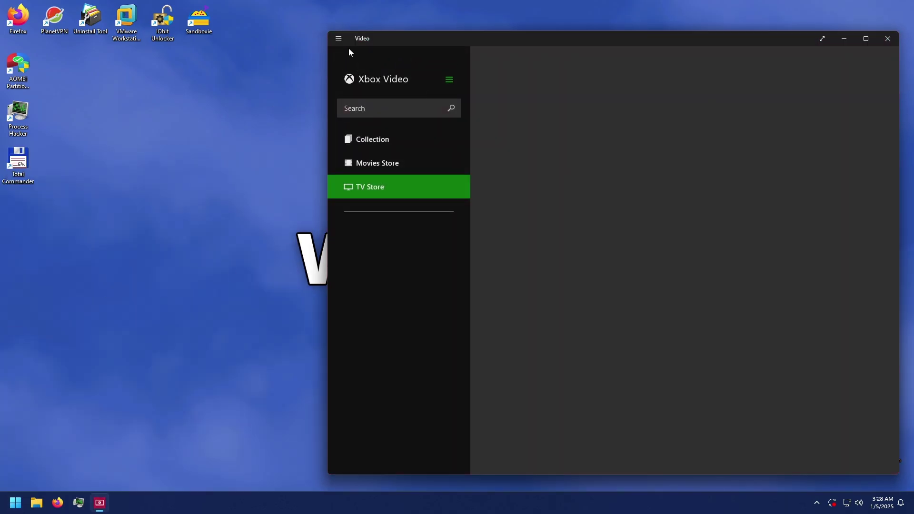
Check the Collection in Xbox Video, then view the Gladiator II + Gladiator 2-Movie Collection page in the Movies Store and go back
{"action": "left_click", "coordinate": [233, 116]}
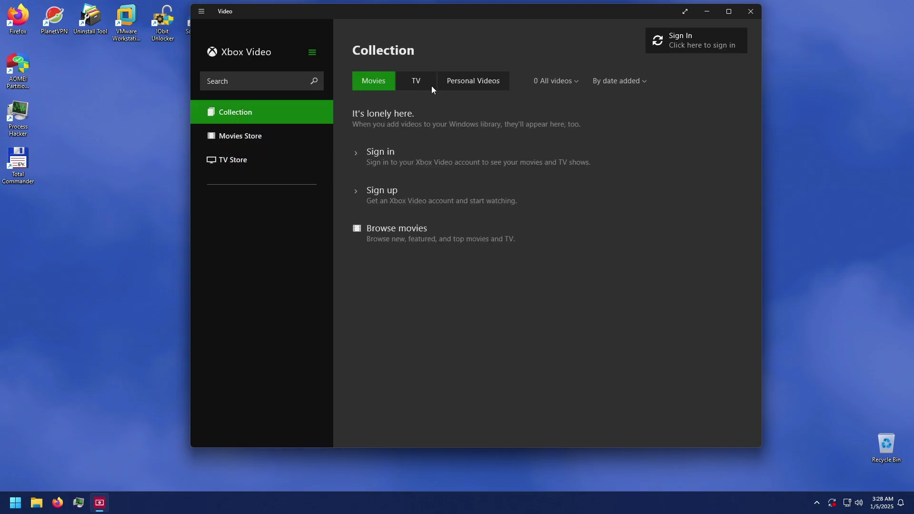
{"action": "left_click", "coordinate": [383, 228]}
{"action": "left_click", "coordinate": [307, 137]}
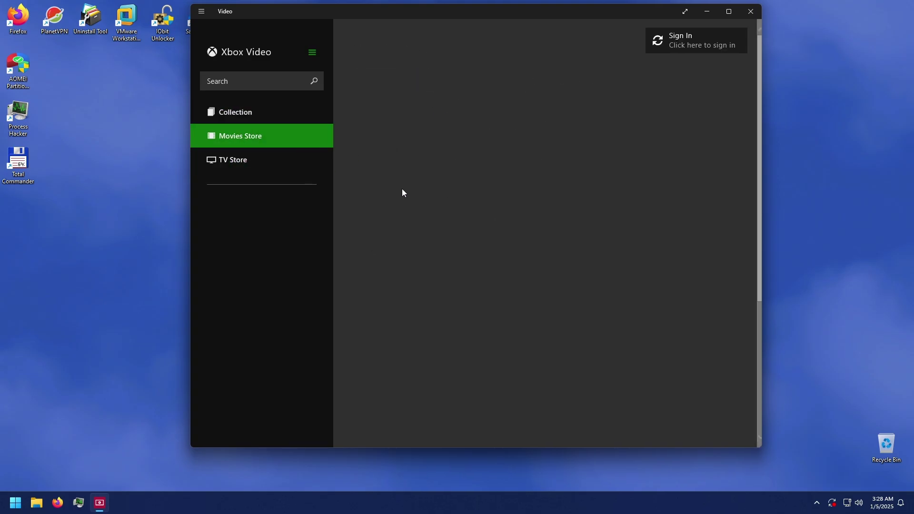
{"action": "left_click", "coordinate": [468, 295]}
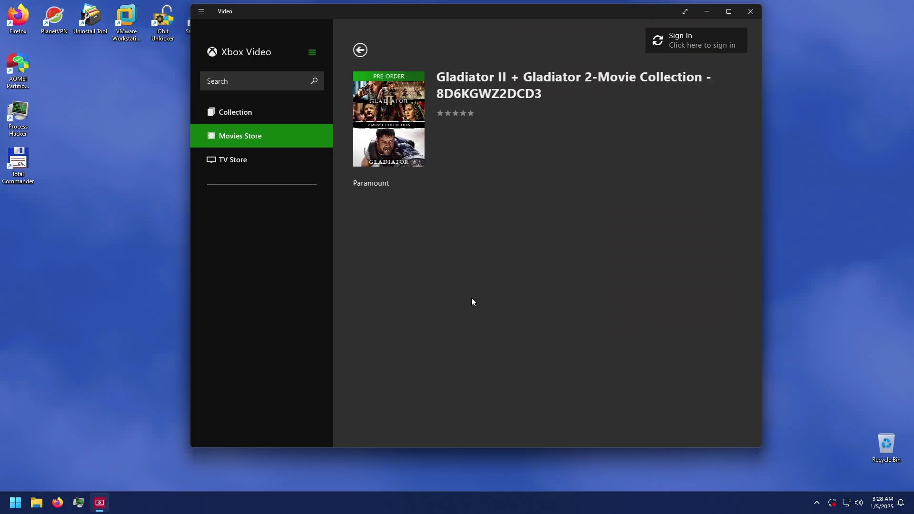
{"action": "left_click", "coordinate": [359, 50]}
Open the Weekly specials: $4.99 movies set under Featured Sets and browse its titles
{"action": "scroll", "coordinate": [593, 342], "scroll_direction": "down", "scroll_amount": 2}
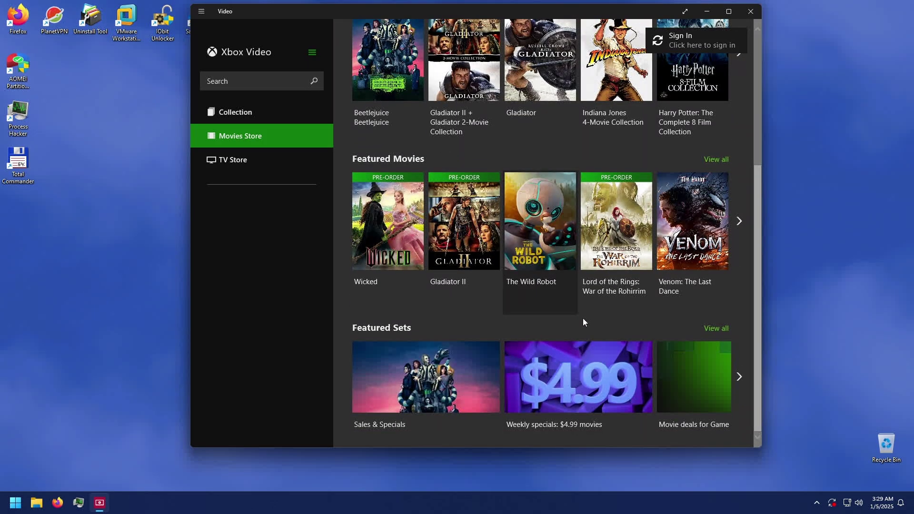
{"action": "left_click", "coordinate": [564, 344]}
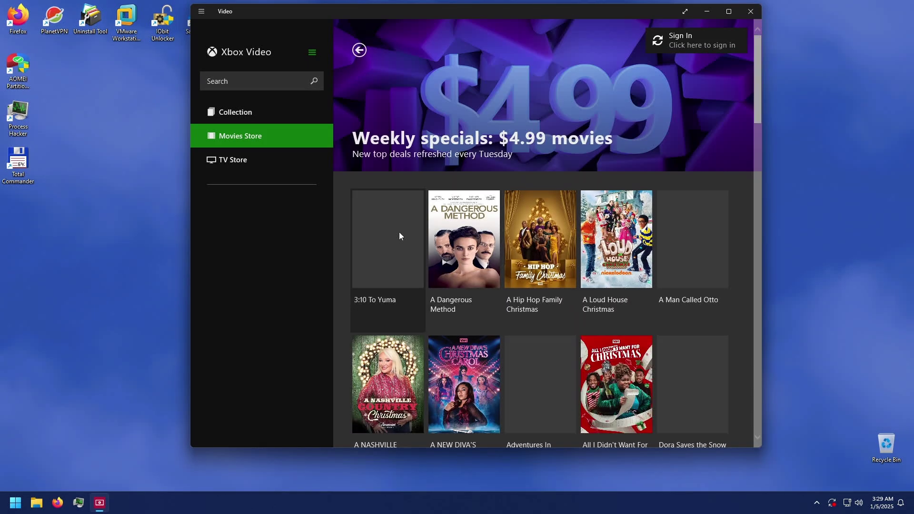
{"action": "scroll", "coordinate": [645, 362], "scroll_direction": "down", "scroll_amount": 3}
{"action": "scroll", "coordinate": [643, 358], "scroll_direction": "up", "scroll_amount": 5}
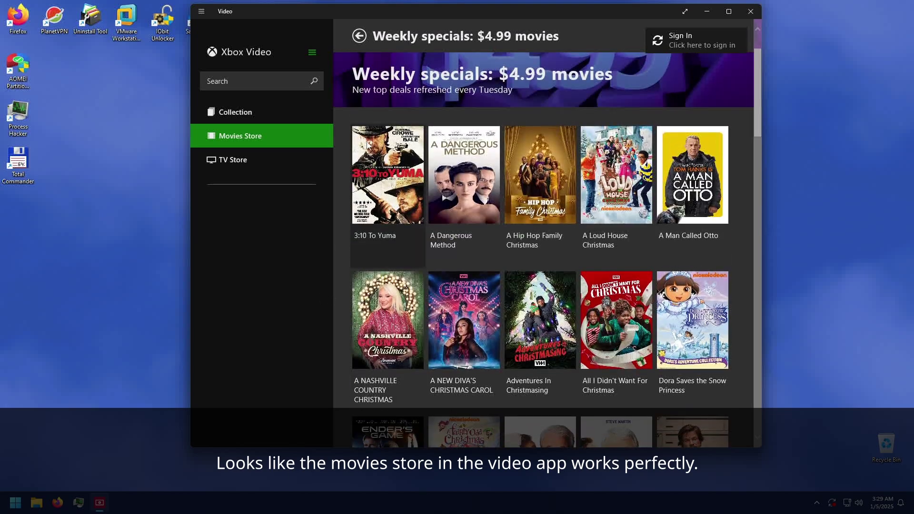
Leave the Weekly specials page, close Video, and launch Weather from the full app list
{"action": "left_click", "coordinate": [359, 36]}
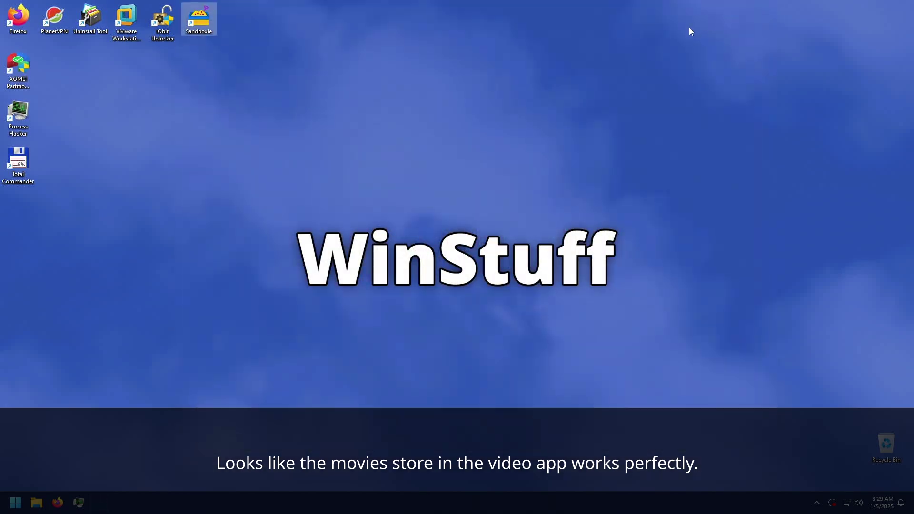
{"action": "key", "text": "super"}
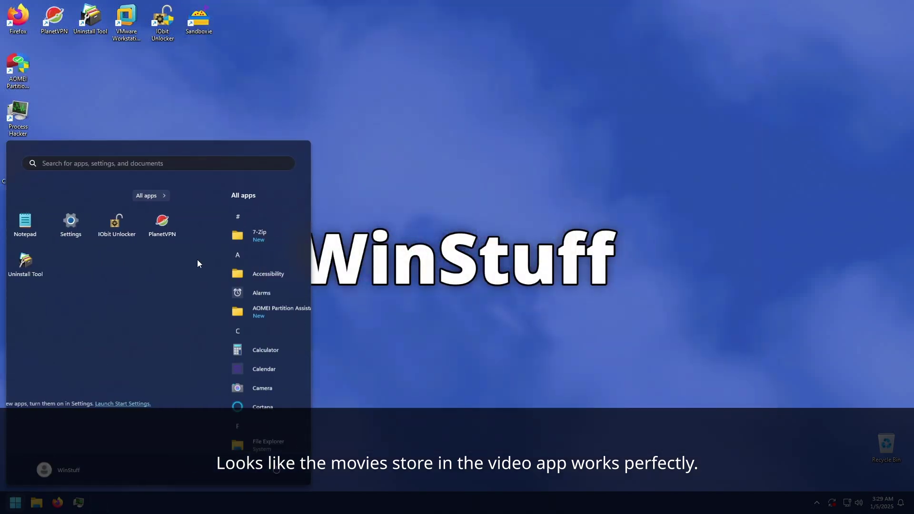
{"action": "left_click", "coordinate": [152, 196]}
{"action": "scroll", "coordinate": [143, 333], "scroll_direction": "down", "scroll_amount": 5}
{"action": "left_click", "coordinate": [81, 384]}
{"action": "left_click_drag", "start_coordinate": [42, 11], "coordinate": [223, 32]}
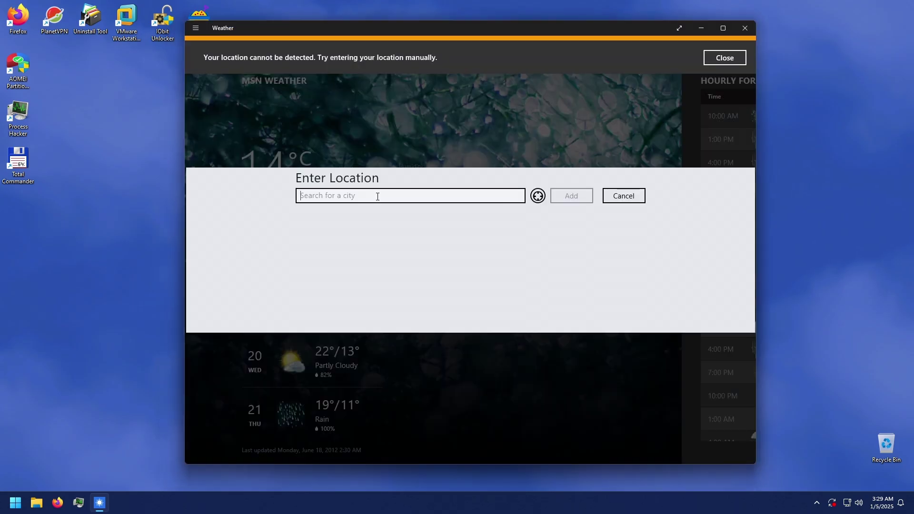
Search for New York as the Weather location and open the NY, United States result
{"action": "key", "text": "Return"}
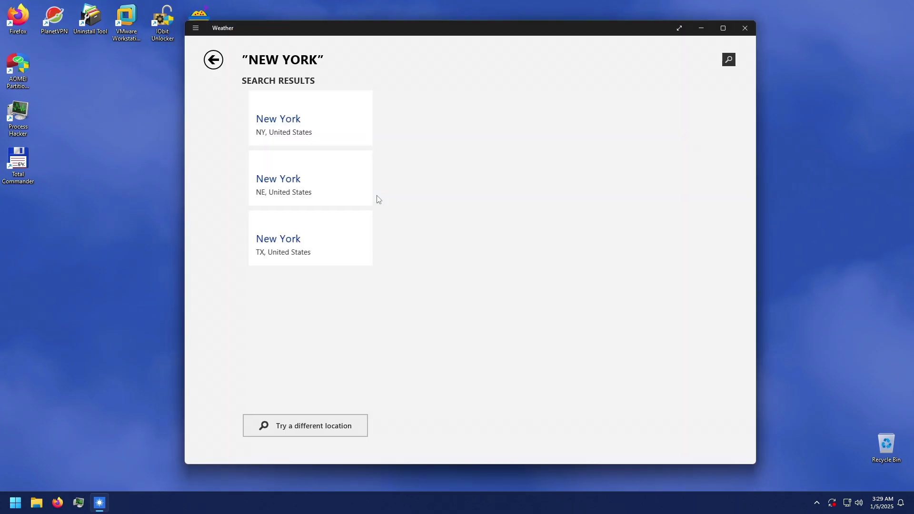
{"action": "left_click", "coordinate": [328, 111]}
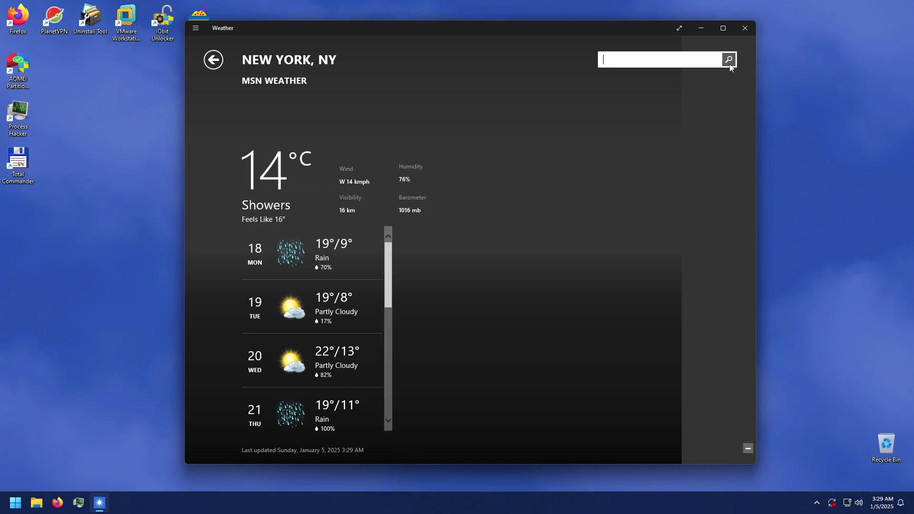
Search Weather for Sofia and open the Sofia-City, Bulgaria result
{"action": "type", "text": "Sofia"}
{"action": "key", "text": "Return"}
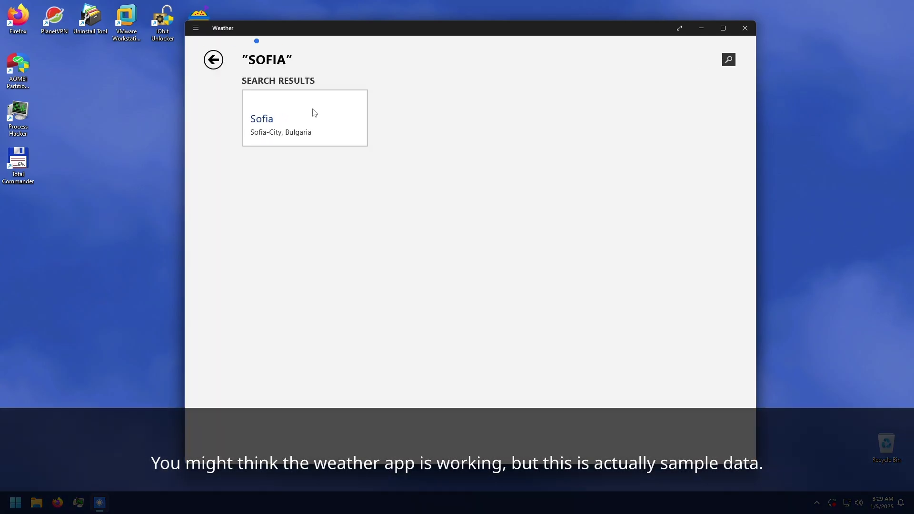
{"action": "left_click", "coordinate": [314, 113]}
Return to the New York, NY forecast, look it over, and close Weather
{"action": "left_click", "coordinate": [207, 62]}
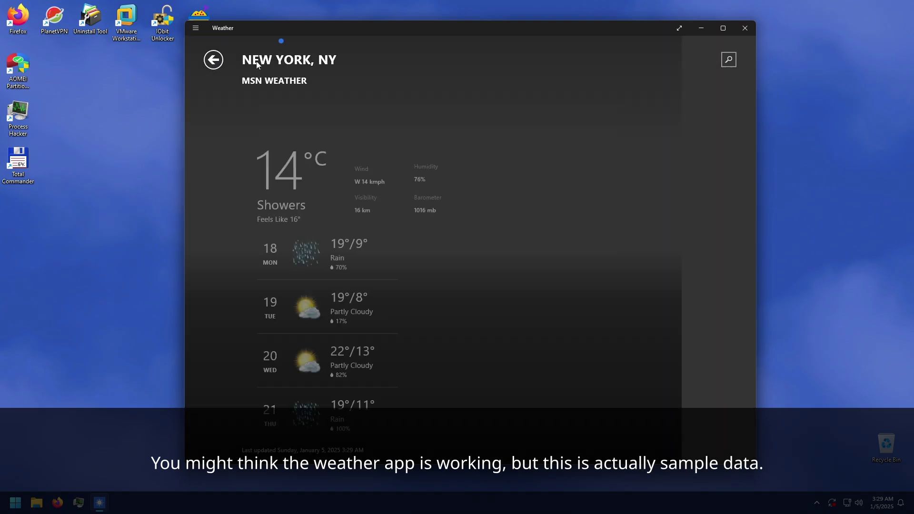
{"action": "scroll", "coordinate": [317, 273], "scroll_direction": "down", "scroll_amount": 1}
{"action": "scroll", "coordinate": [328, 235], "scroll_direction": "up", "scroll_amount": 1}
{"action": "left_click", "coordinate": [745, 30]}
Open the full app list and browse to the apps further down
{"action": "key", "text": "super"}
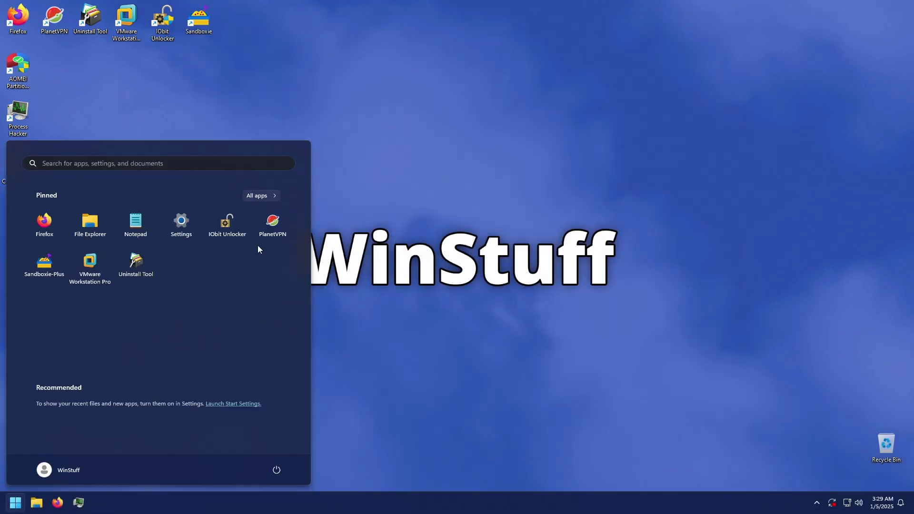
{"action": "left_click", "coordinate": [256, 196]}
{"action": "scroll", "coordinate": [118, 296], "scroll_direction": "down", "scroll_amount": 10}
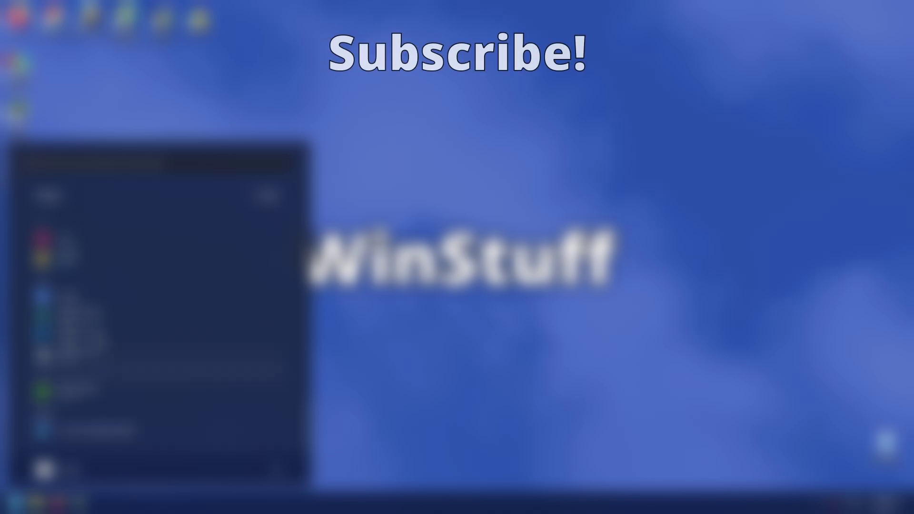